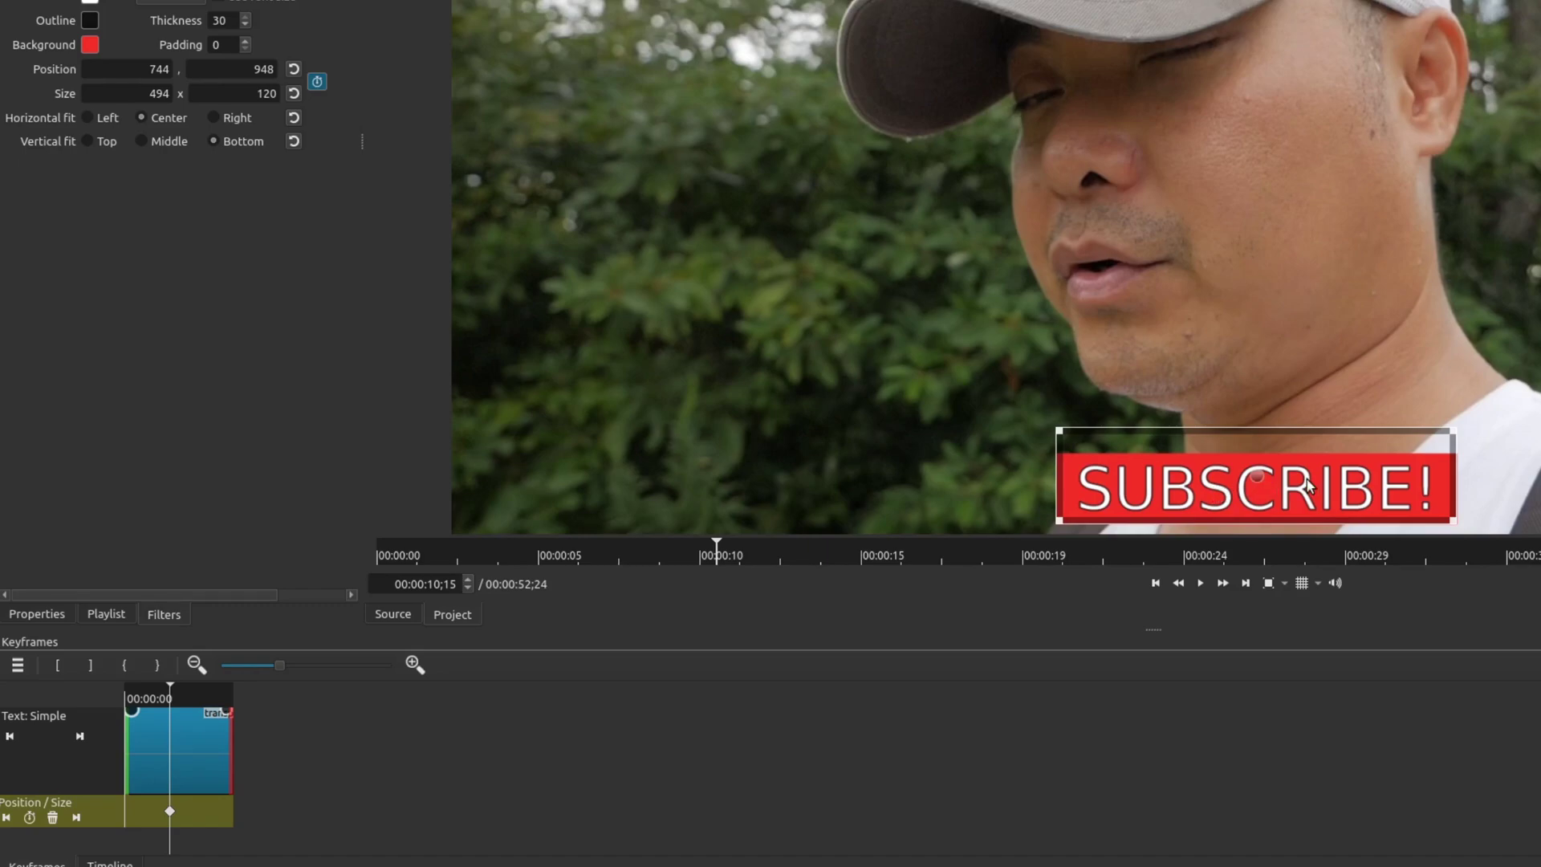
- At the banner clip's start, add a Position/Size keyframe with the banner moved off the left edge
left_click_drag(171, 692, 122, 688)
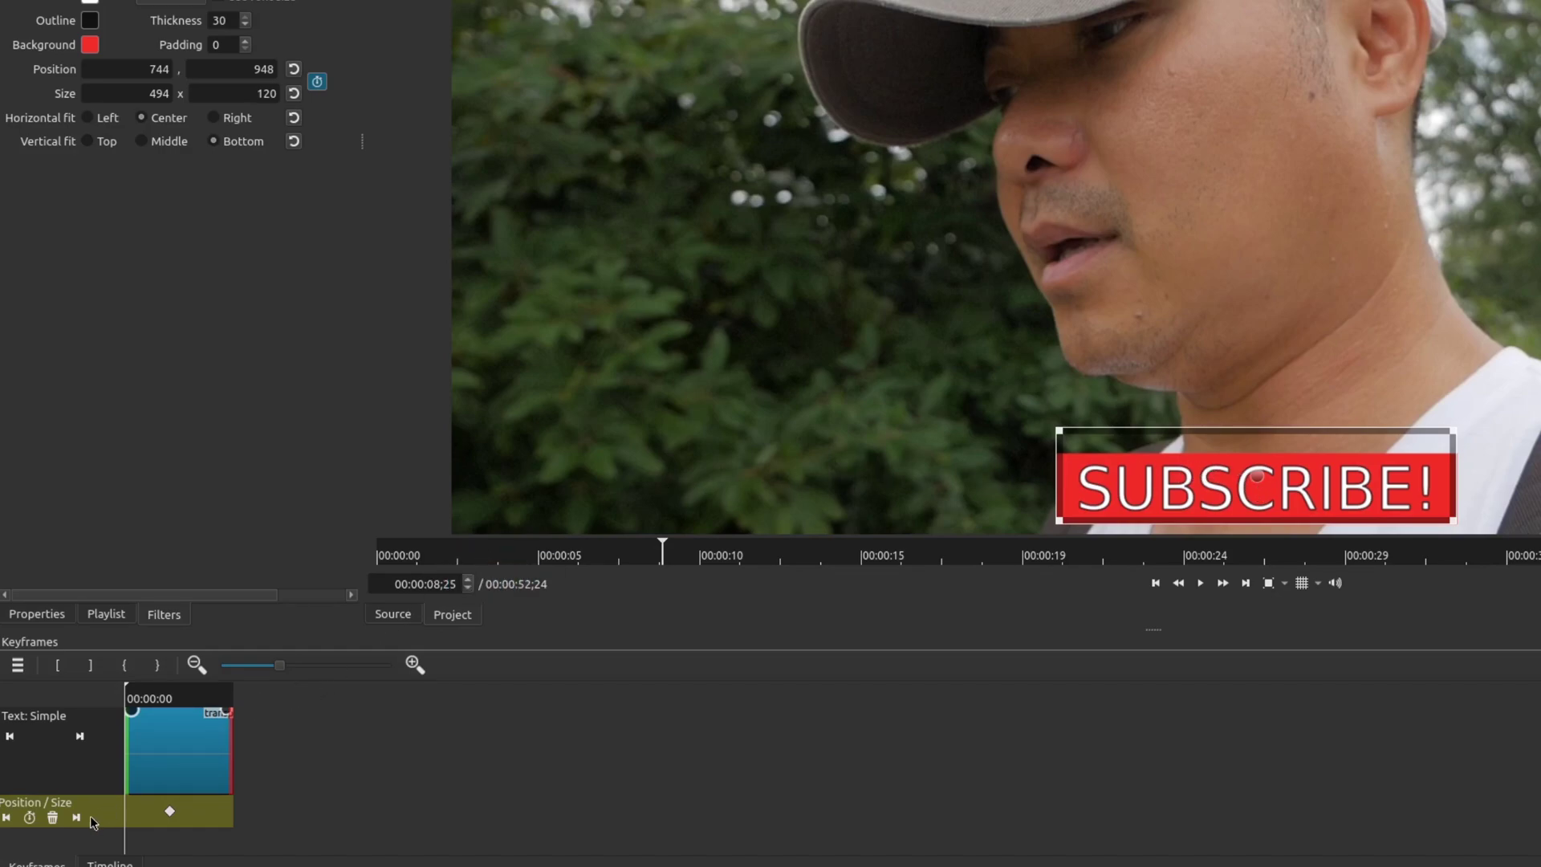
left_click(30, 818)
left_click_drag(1254, 480, 171, 489)
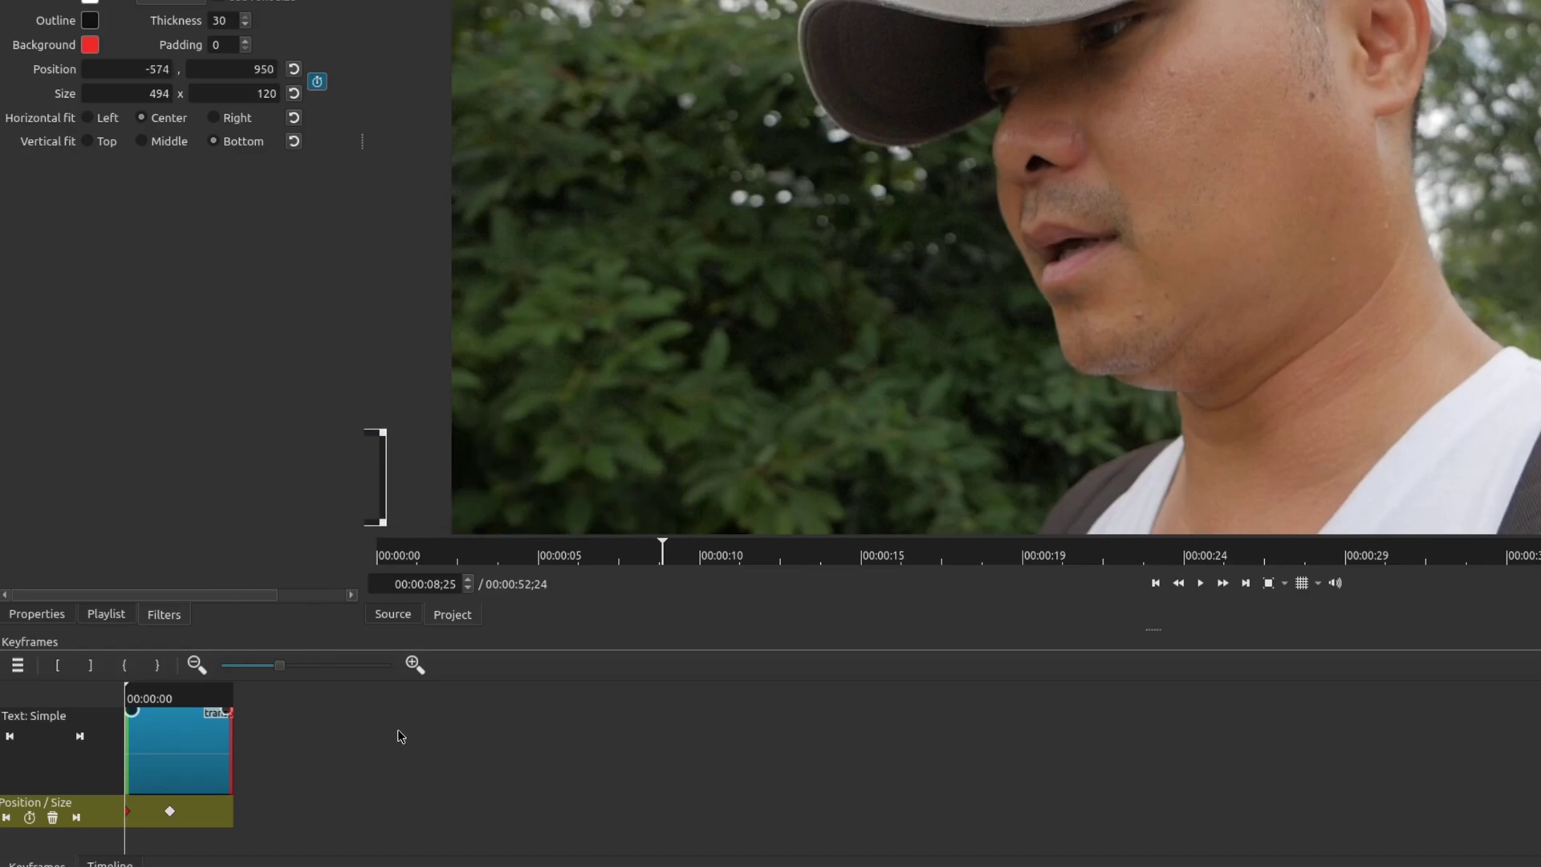
- Preview the slide-in, then place the banner at 772,-134 above the frame at the clip end
key("space")
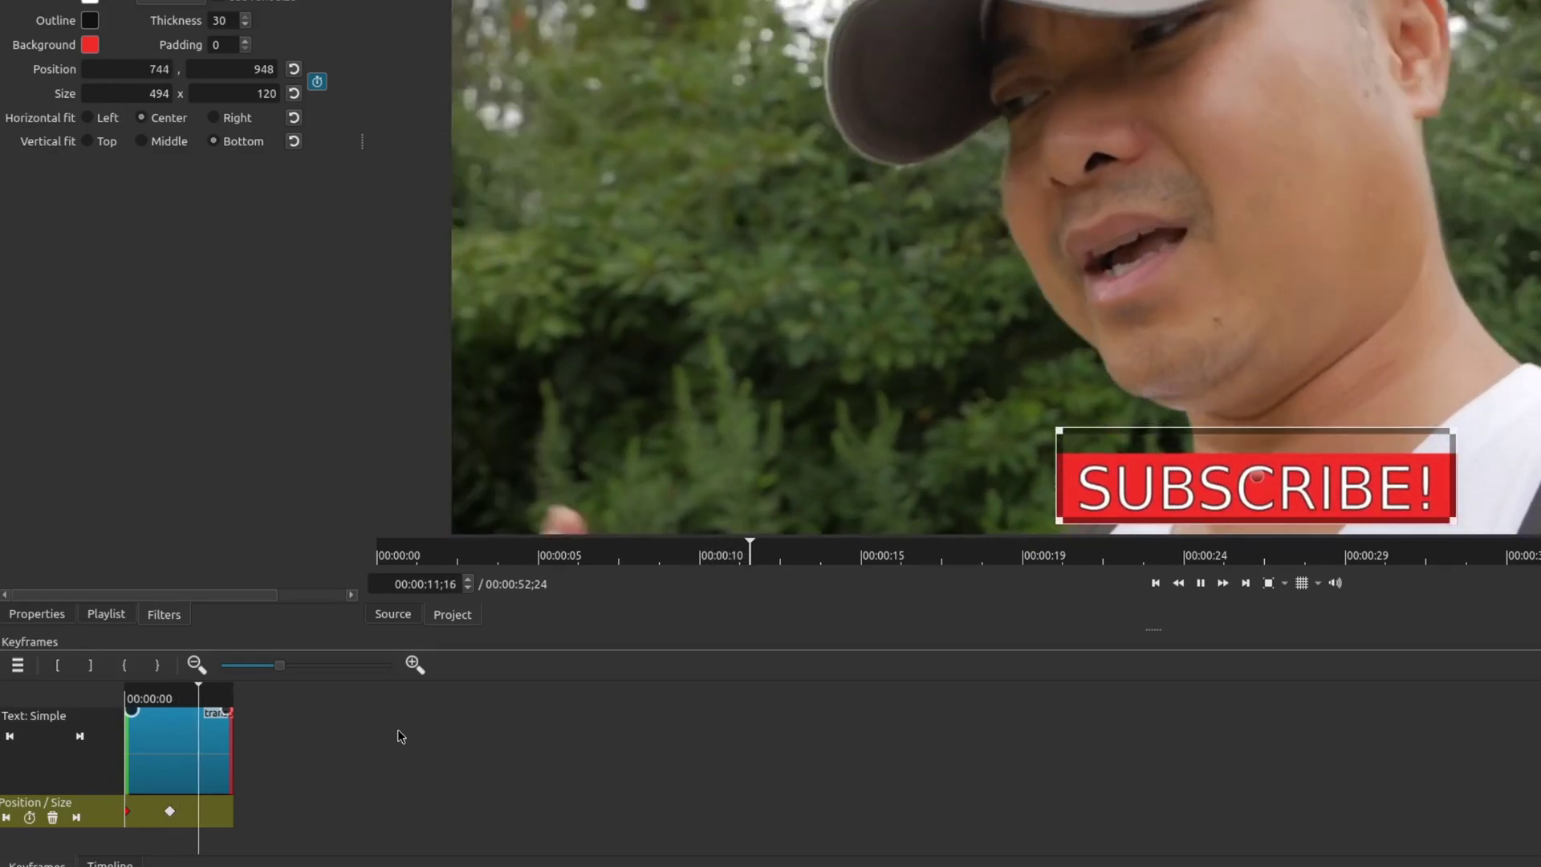
key("space")
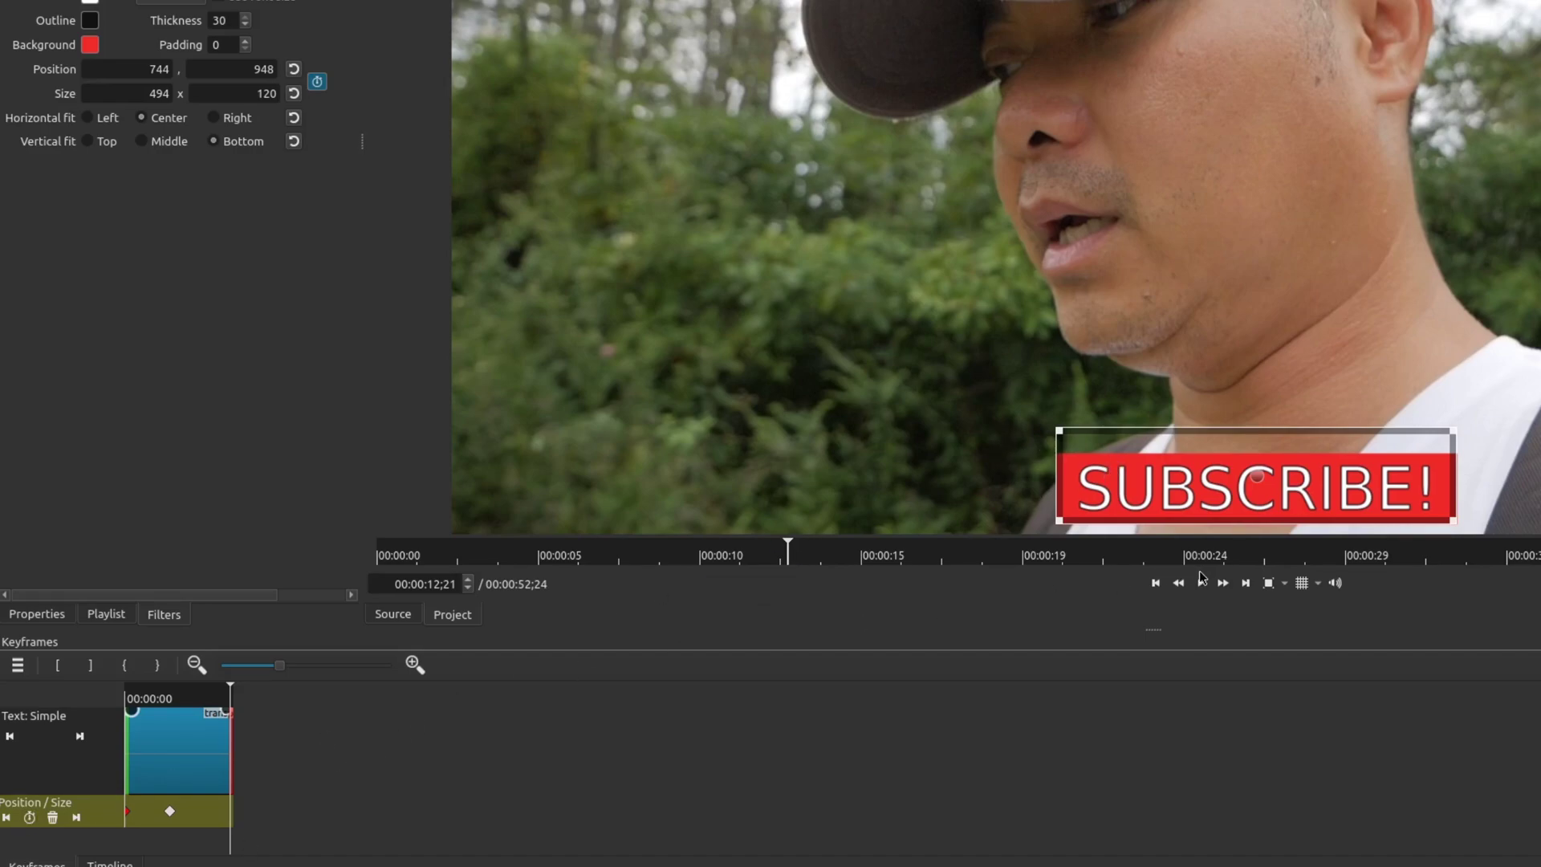
left_click_drag(1263, 477, 1276, 0)
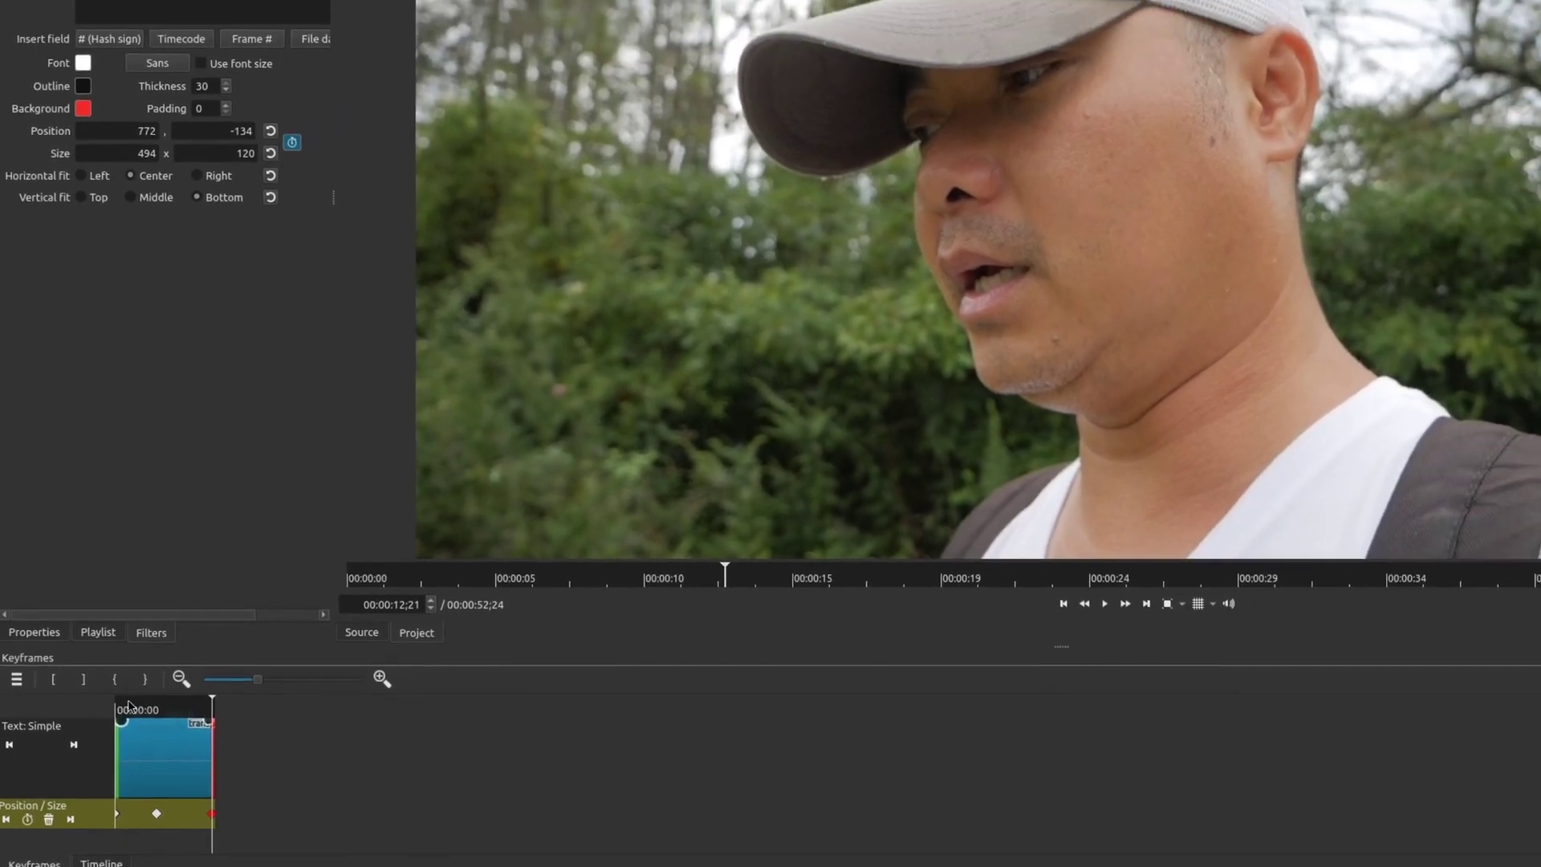
- Replay the banner animation, then play the timeline section around 8 seconds where the banner appears
left_click(120, 690)
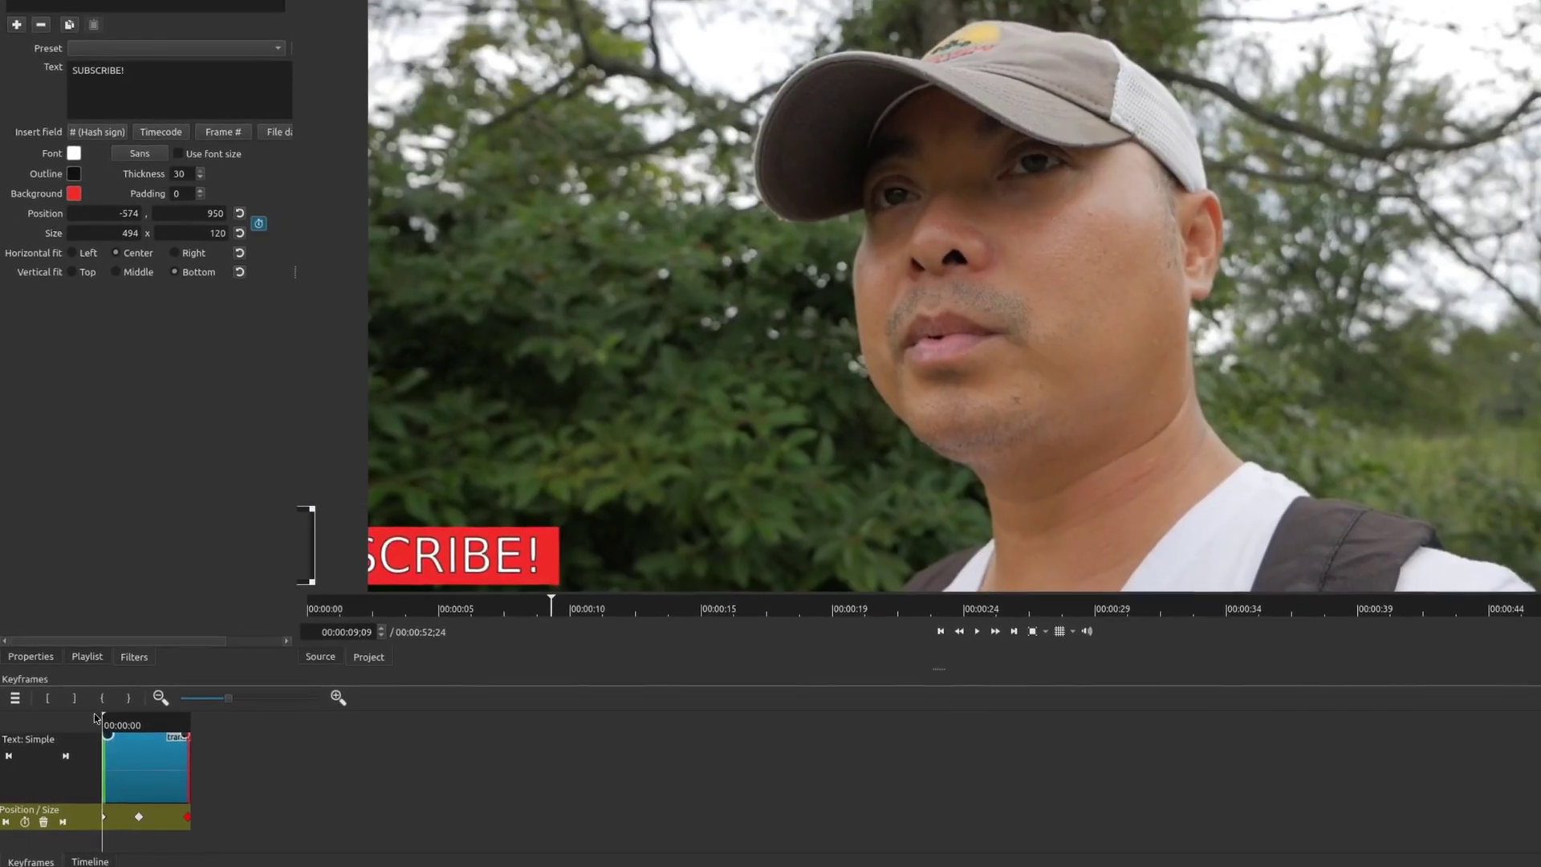
key("space")
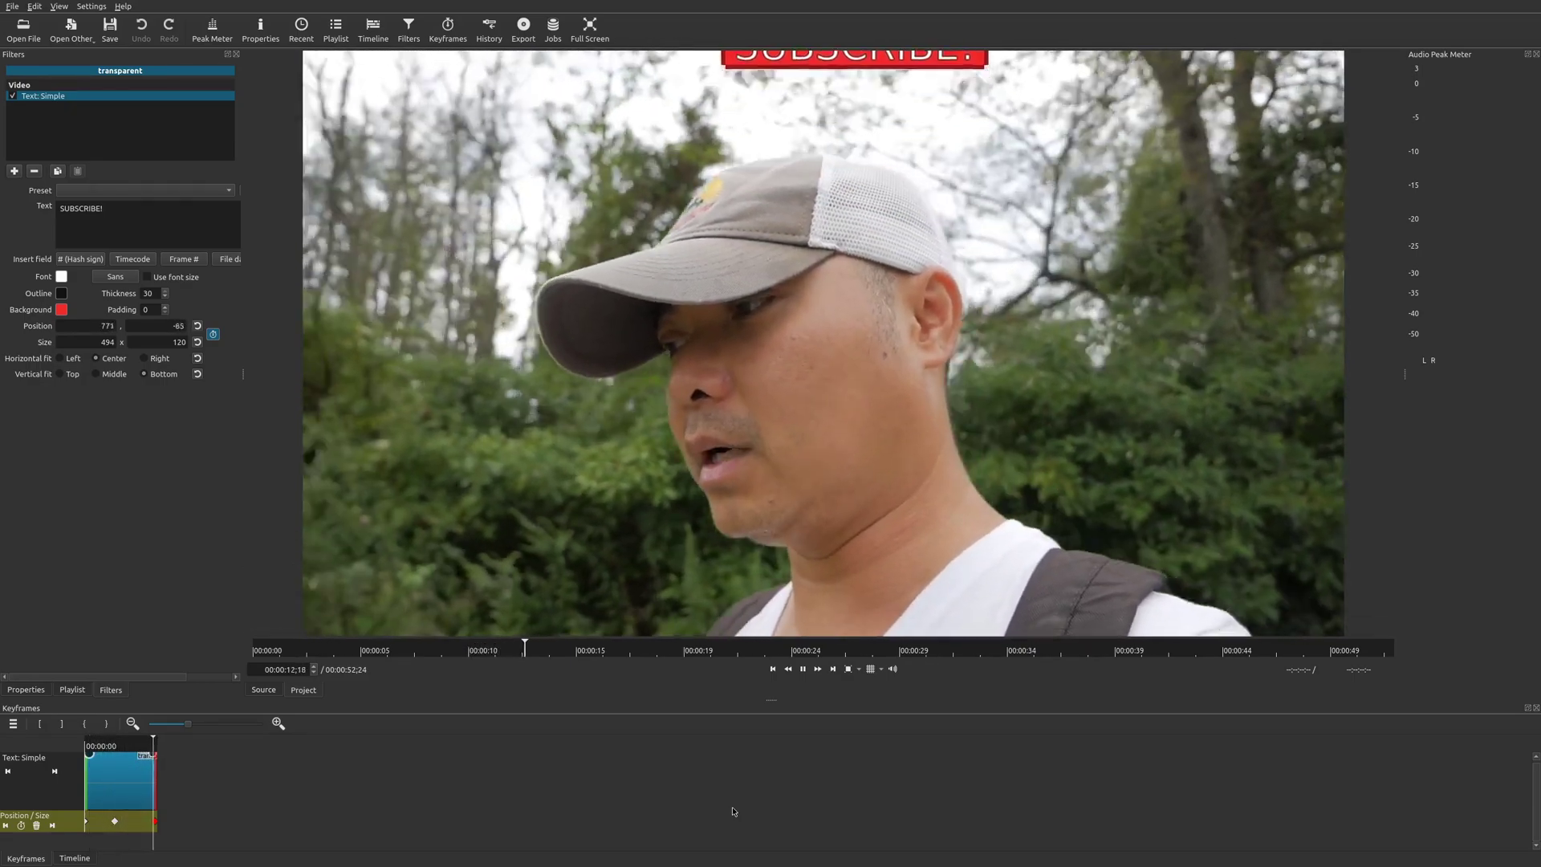
key("space")
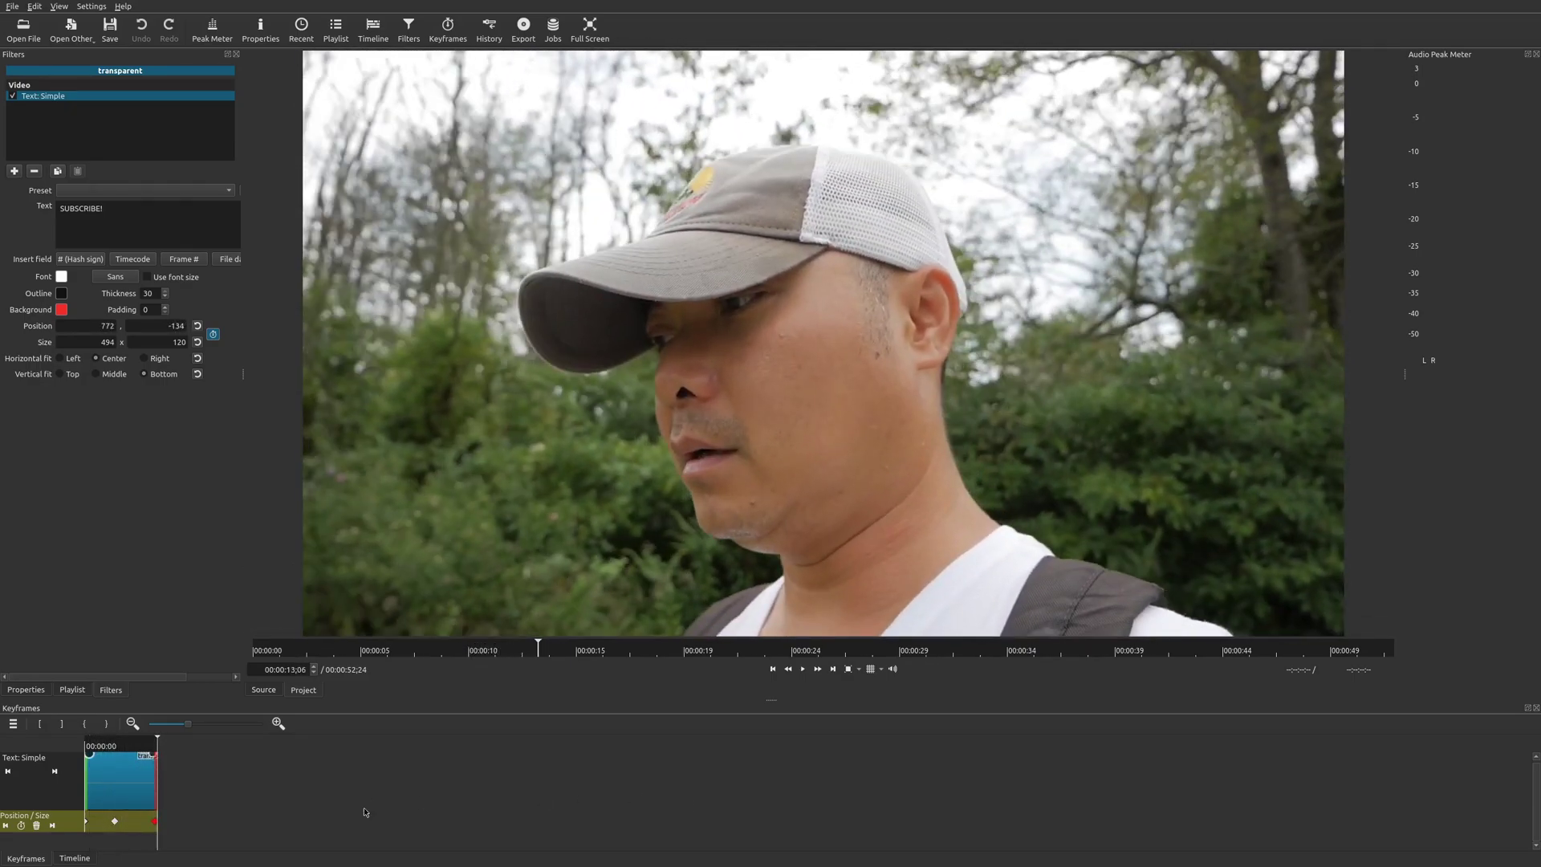
left_click(75, 858)
left_click(278, 824)
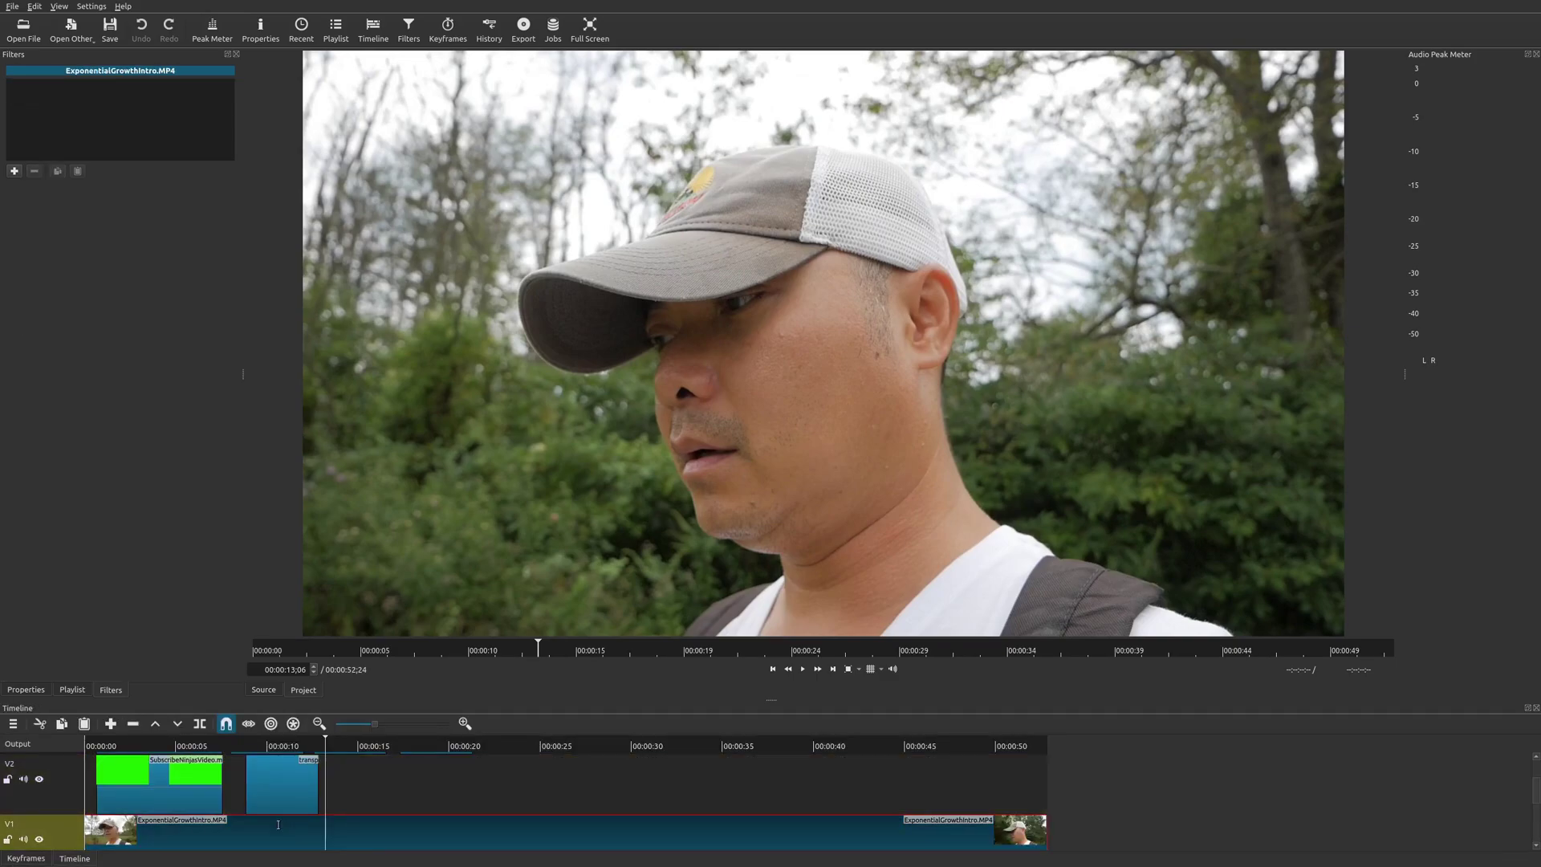
left_click(232, 745)
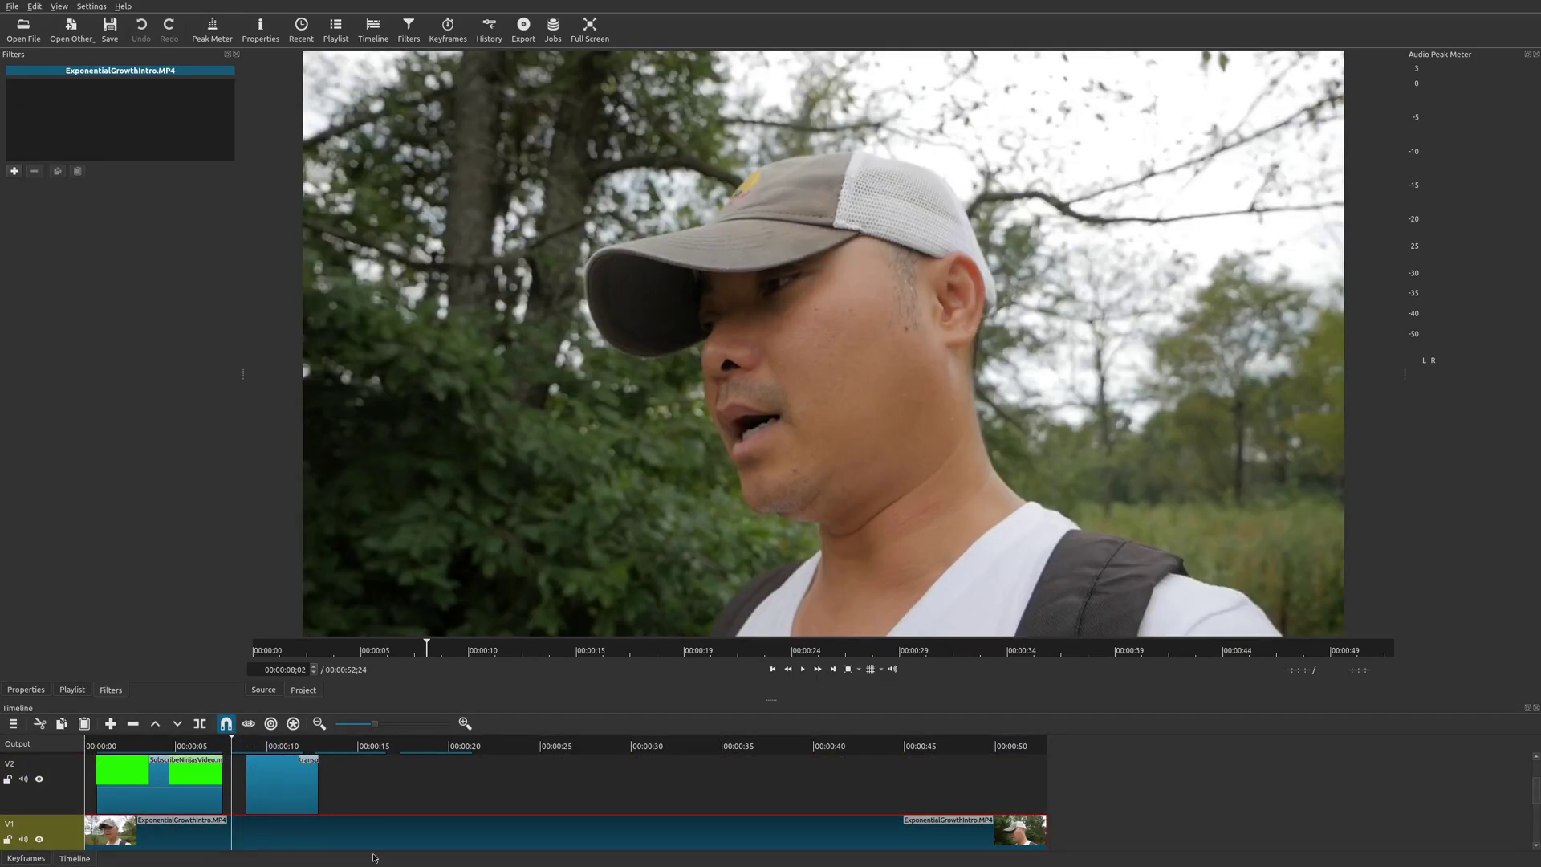
key("space")
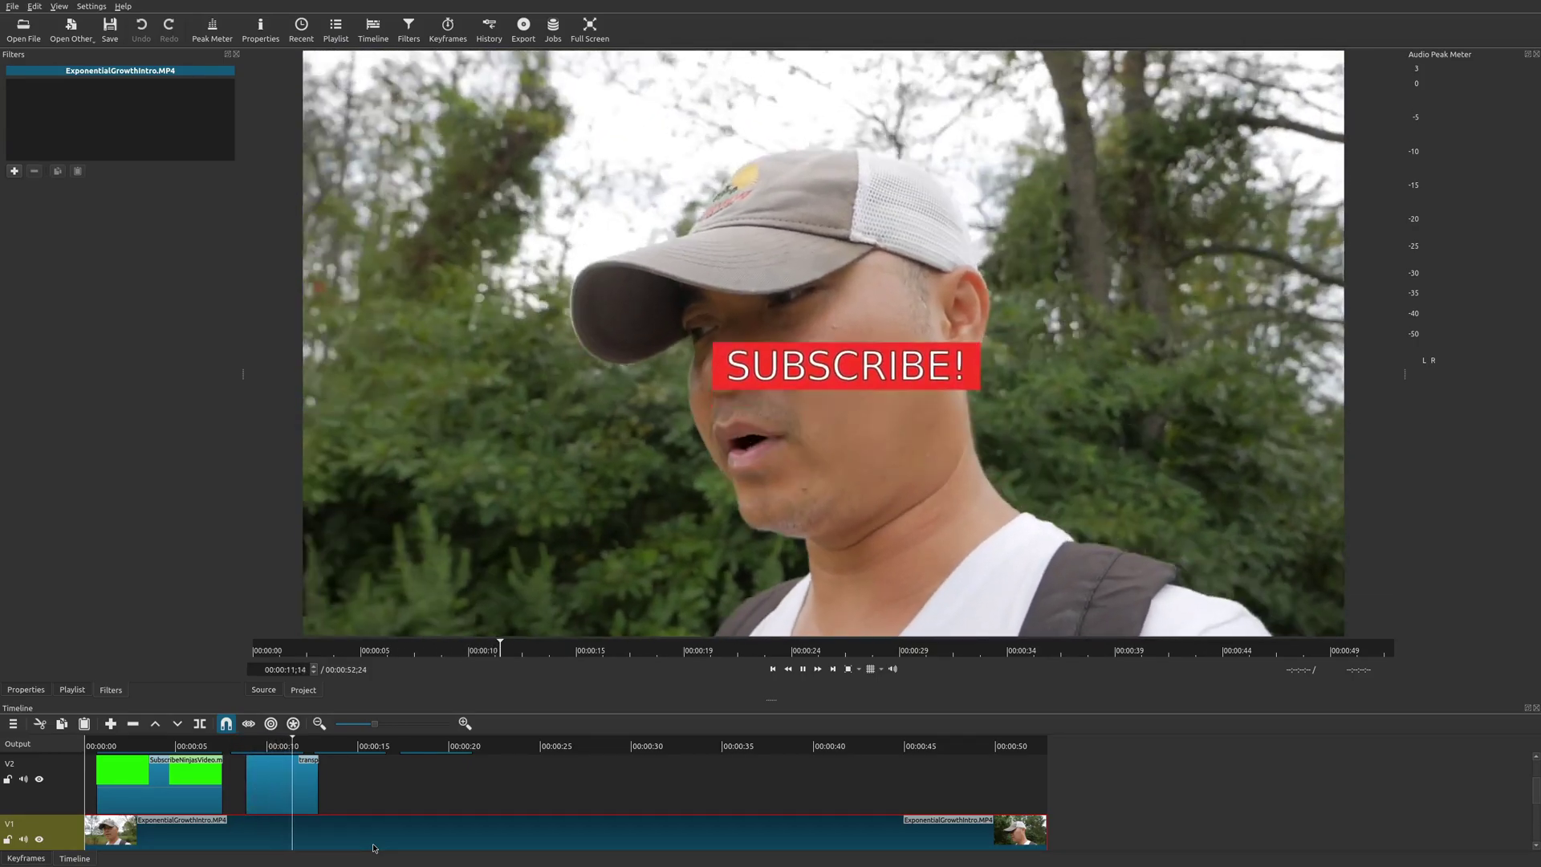
key("space")
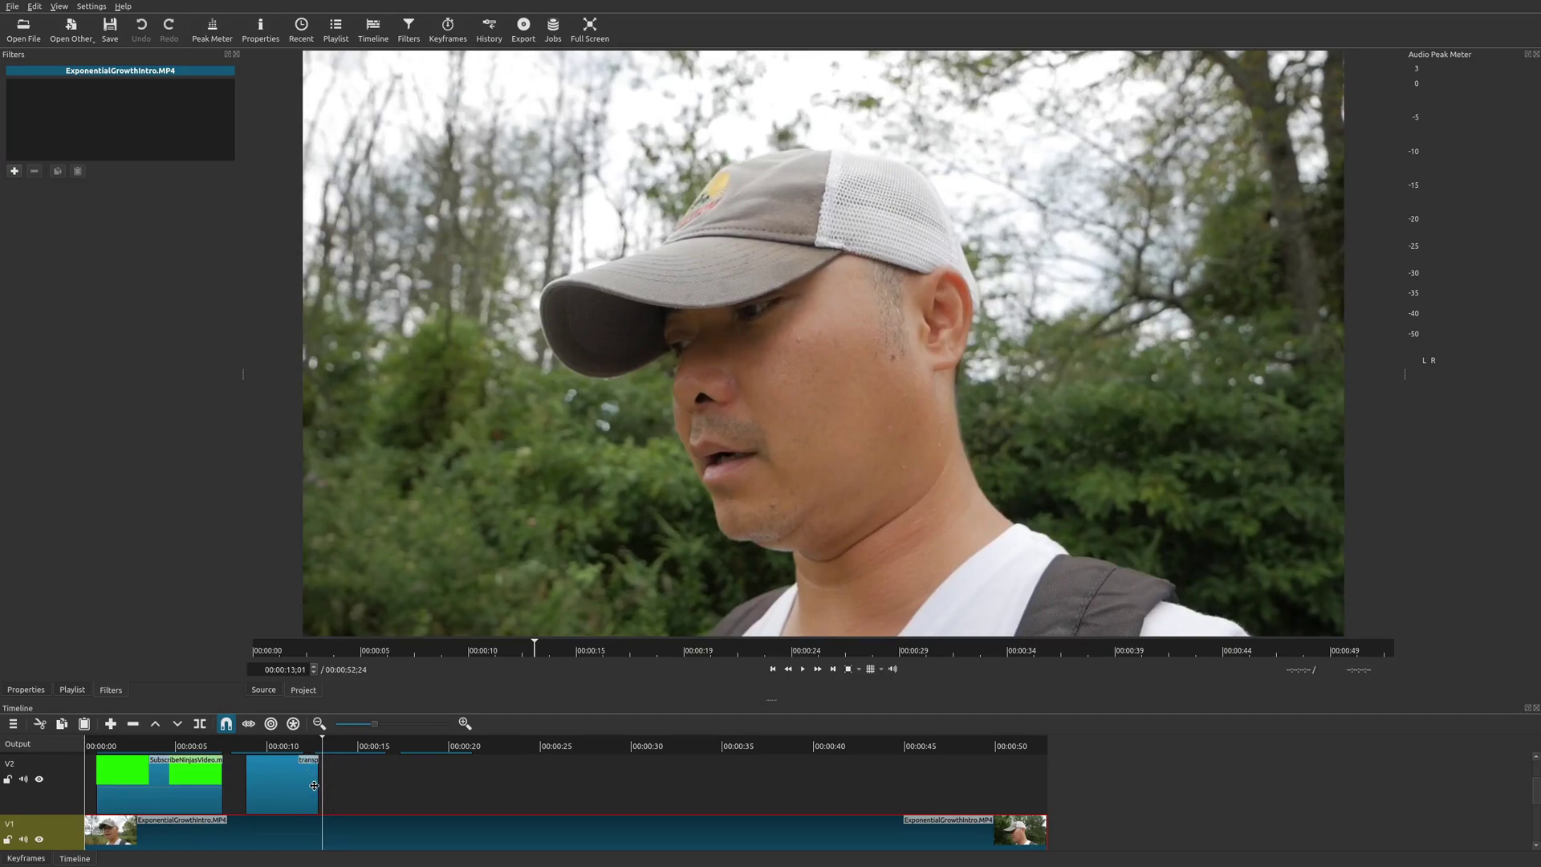
- Stretch the V2 banner clip about 2.5 seconds to 00:00:06:07 and replay it
left_click_drag(316, 786, 368, 788)
left_click(285, 745)
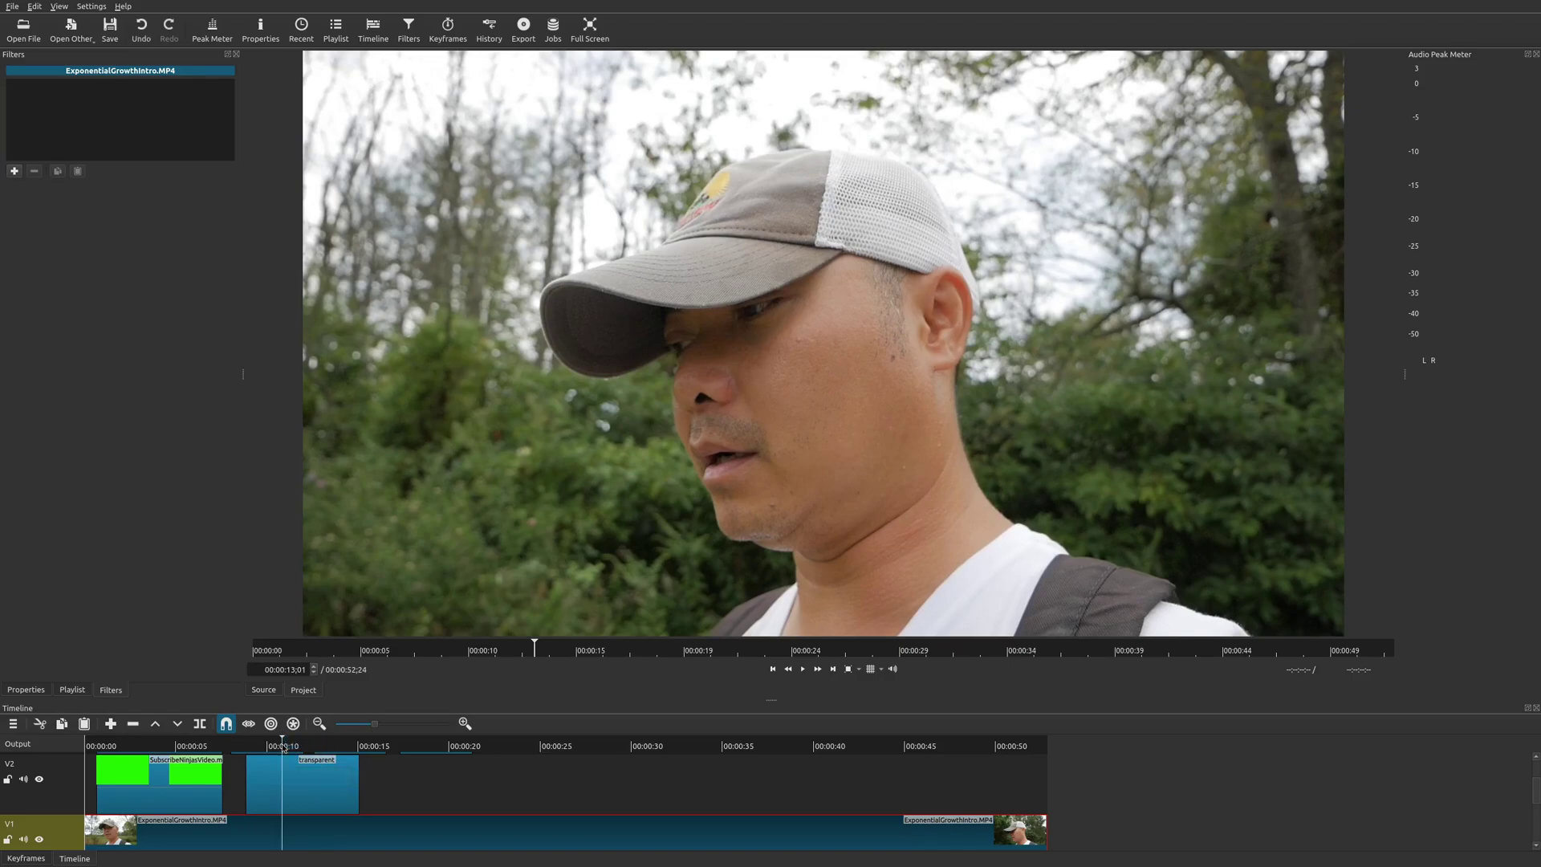
key("space")
key("space")
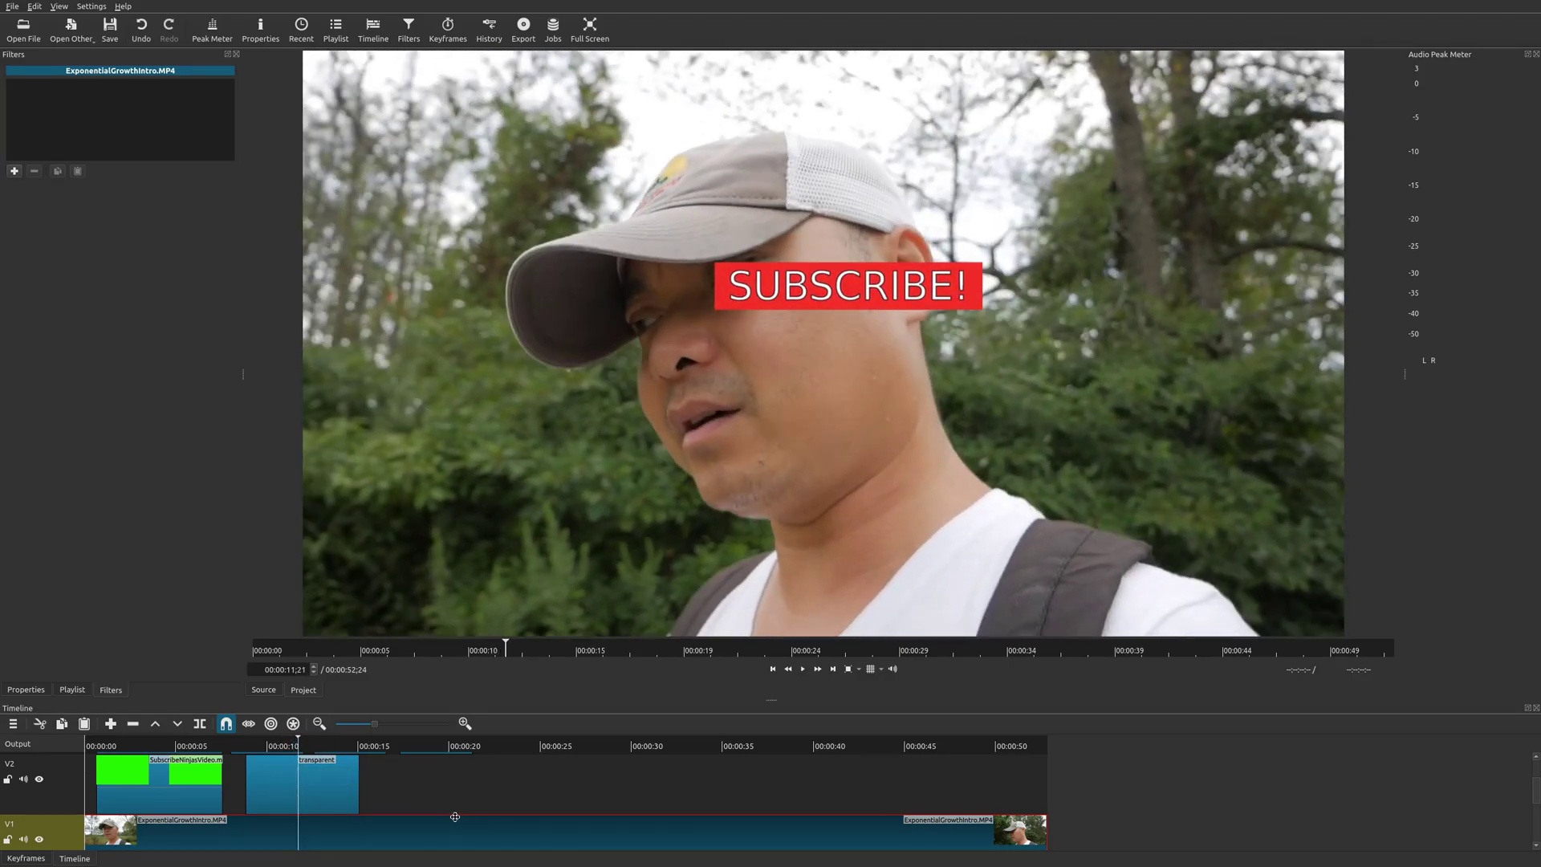
left_click(312, 797)
- Move the Position/Size keyframe later so the banner passes mid-frame at 759,358, and replay it
left_click(27, 858)
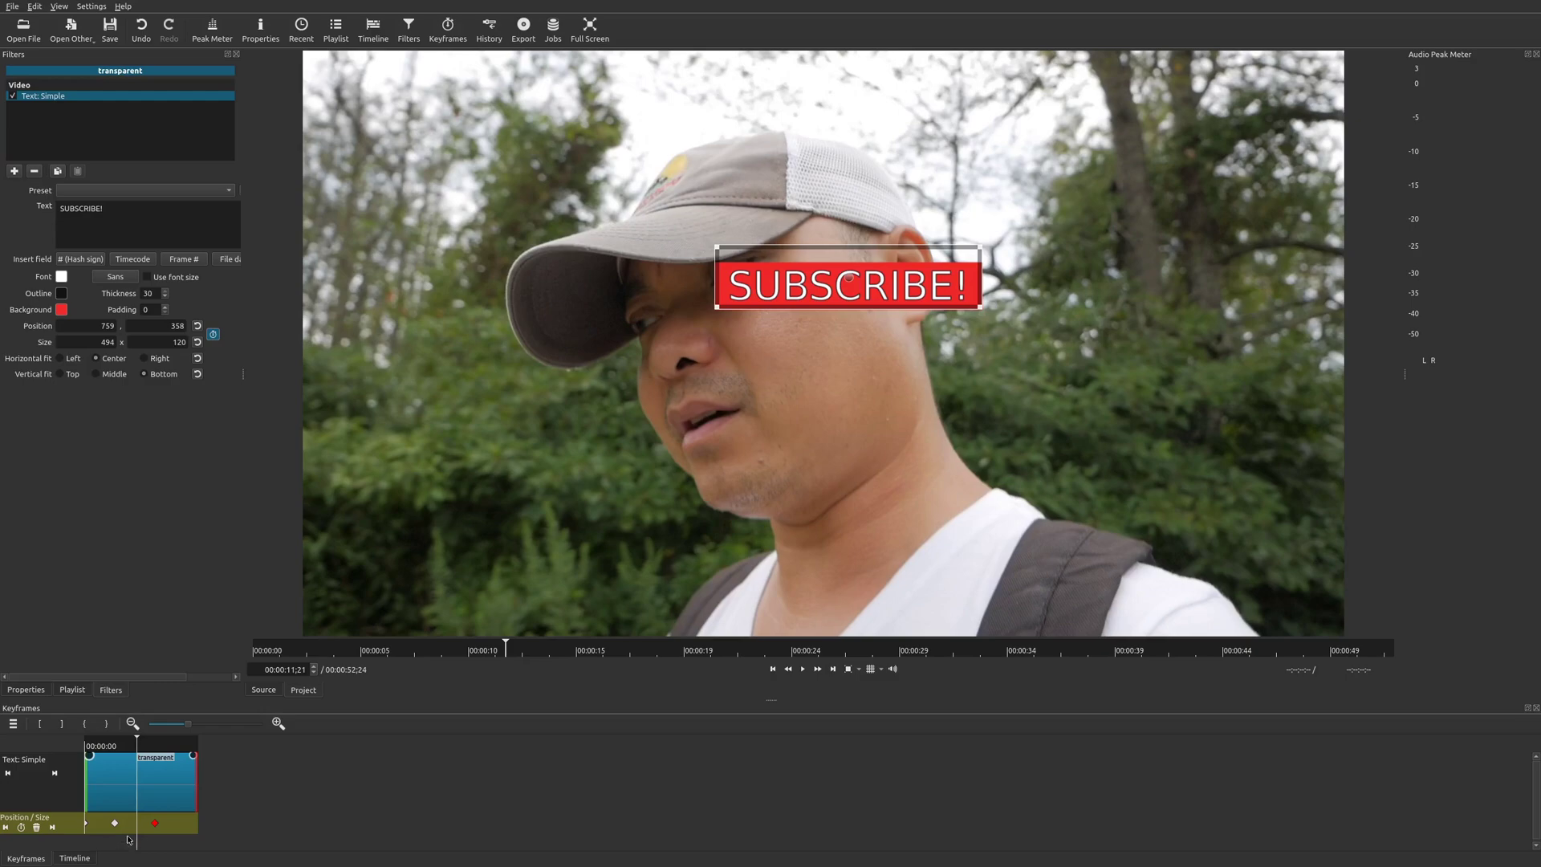
mouse_move(155, 827)
left_mouse_down()
mouse_move(190, 825)
mouse_move(128, 824)
left_mouse_up()
left_click_drag(107, 745, 86, 745)
key("space")
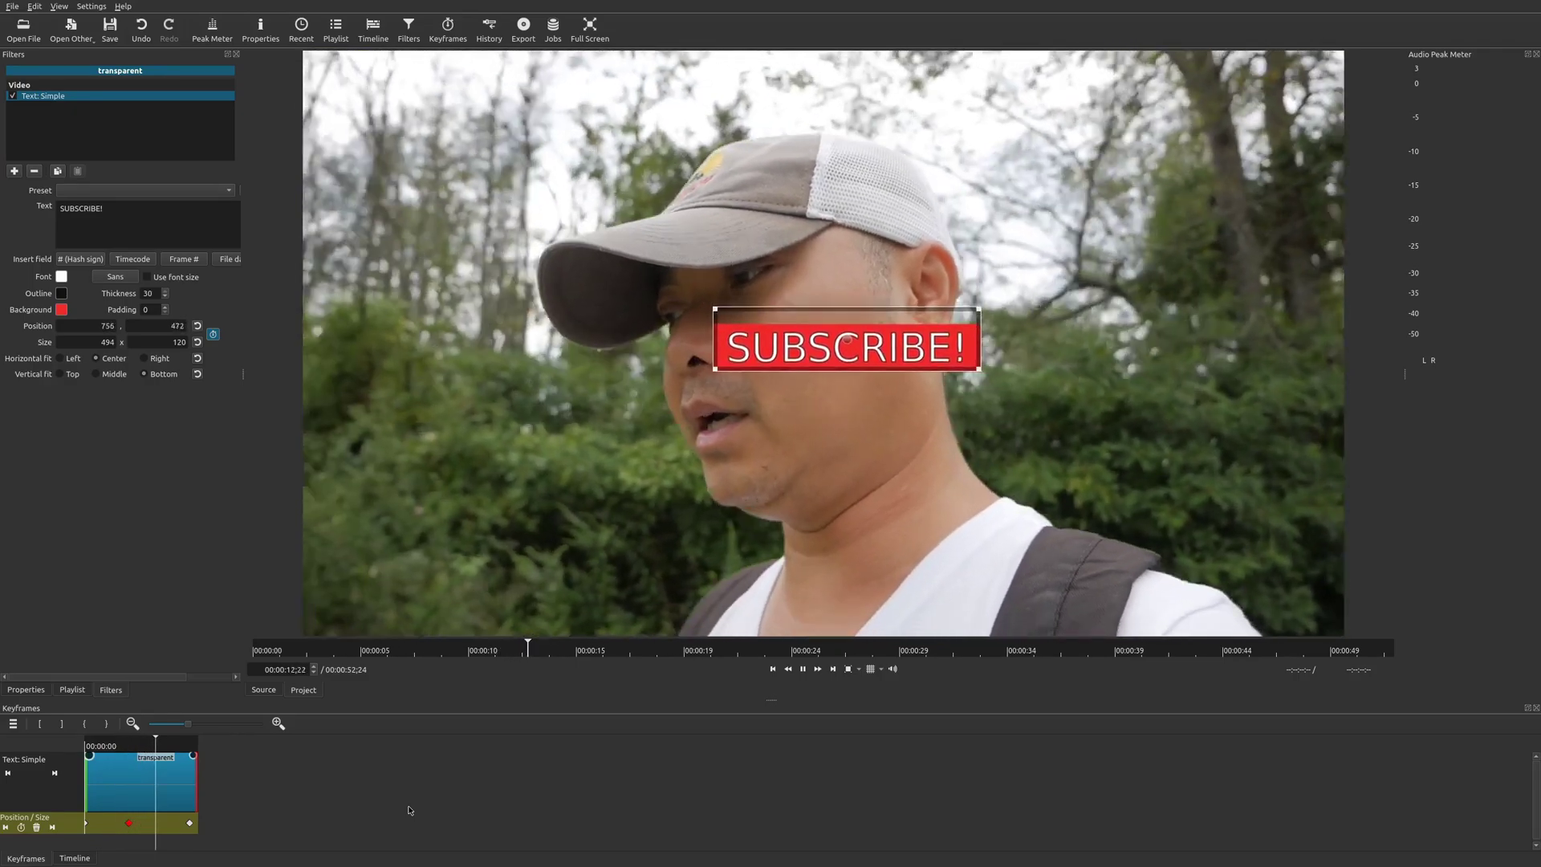
key("space")
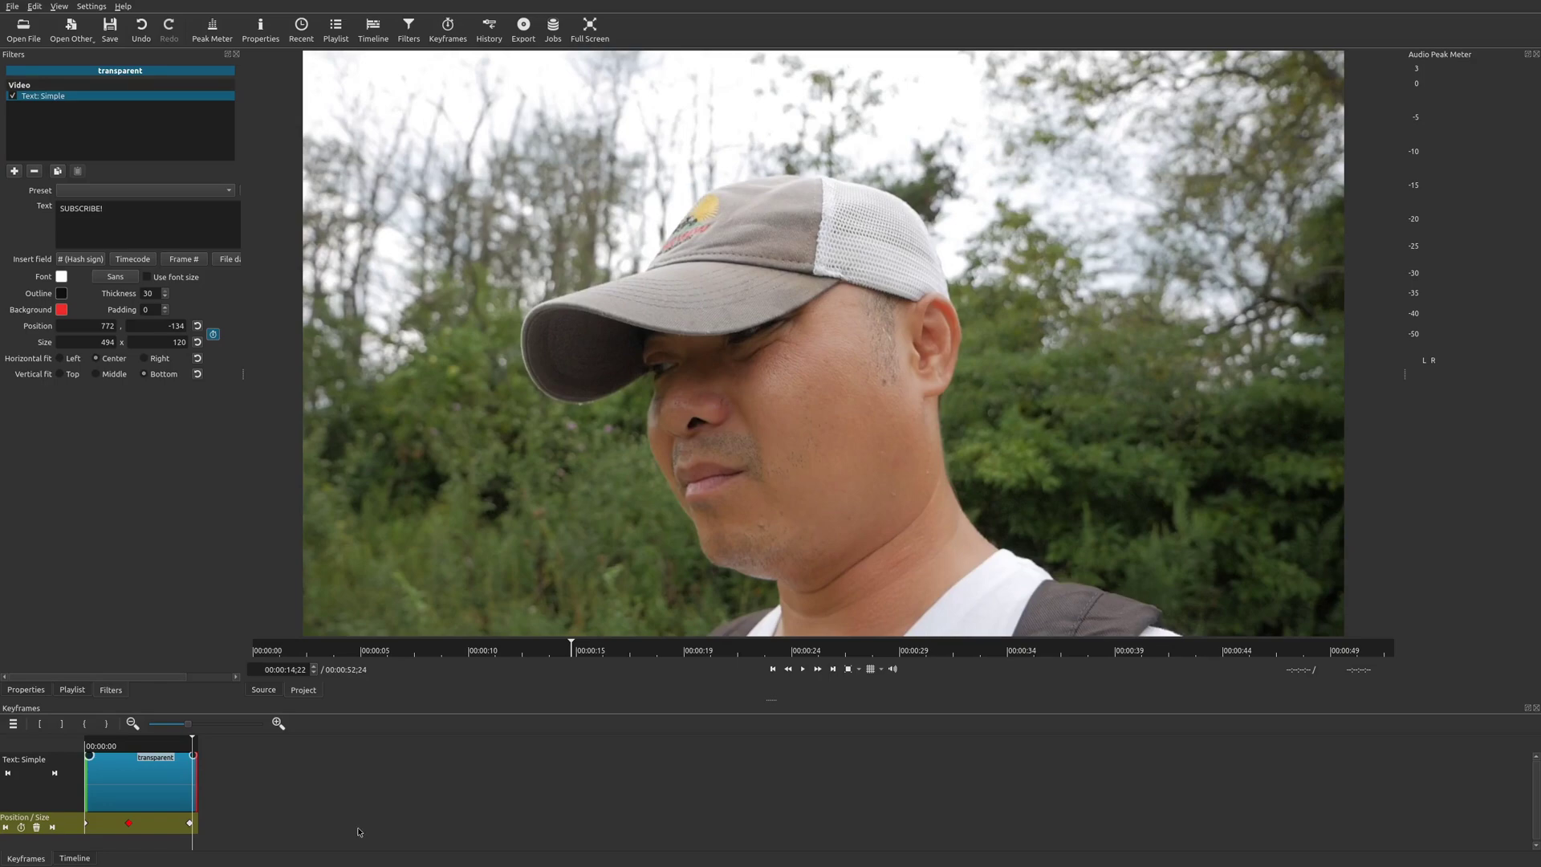
left_click(74, 858)
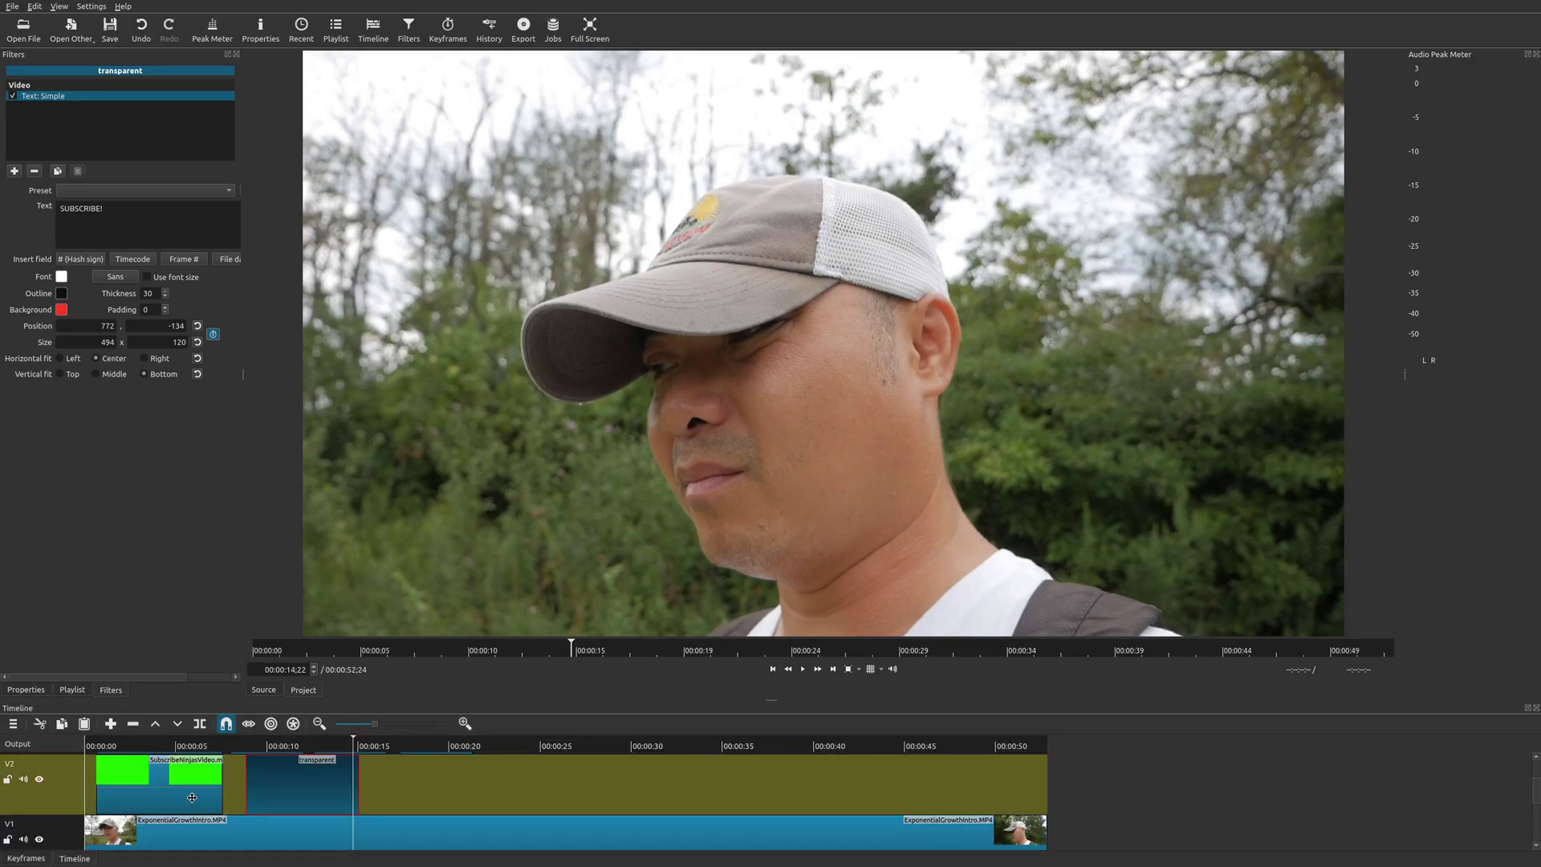
- Scrub to where the banner slides in and is fully visible, then show the Text: Simple presets
left_click(264, 745)
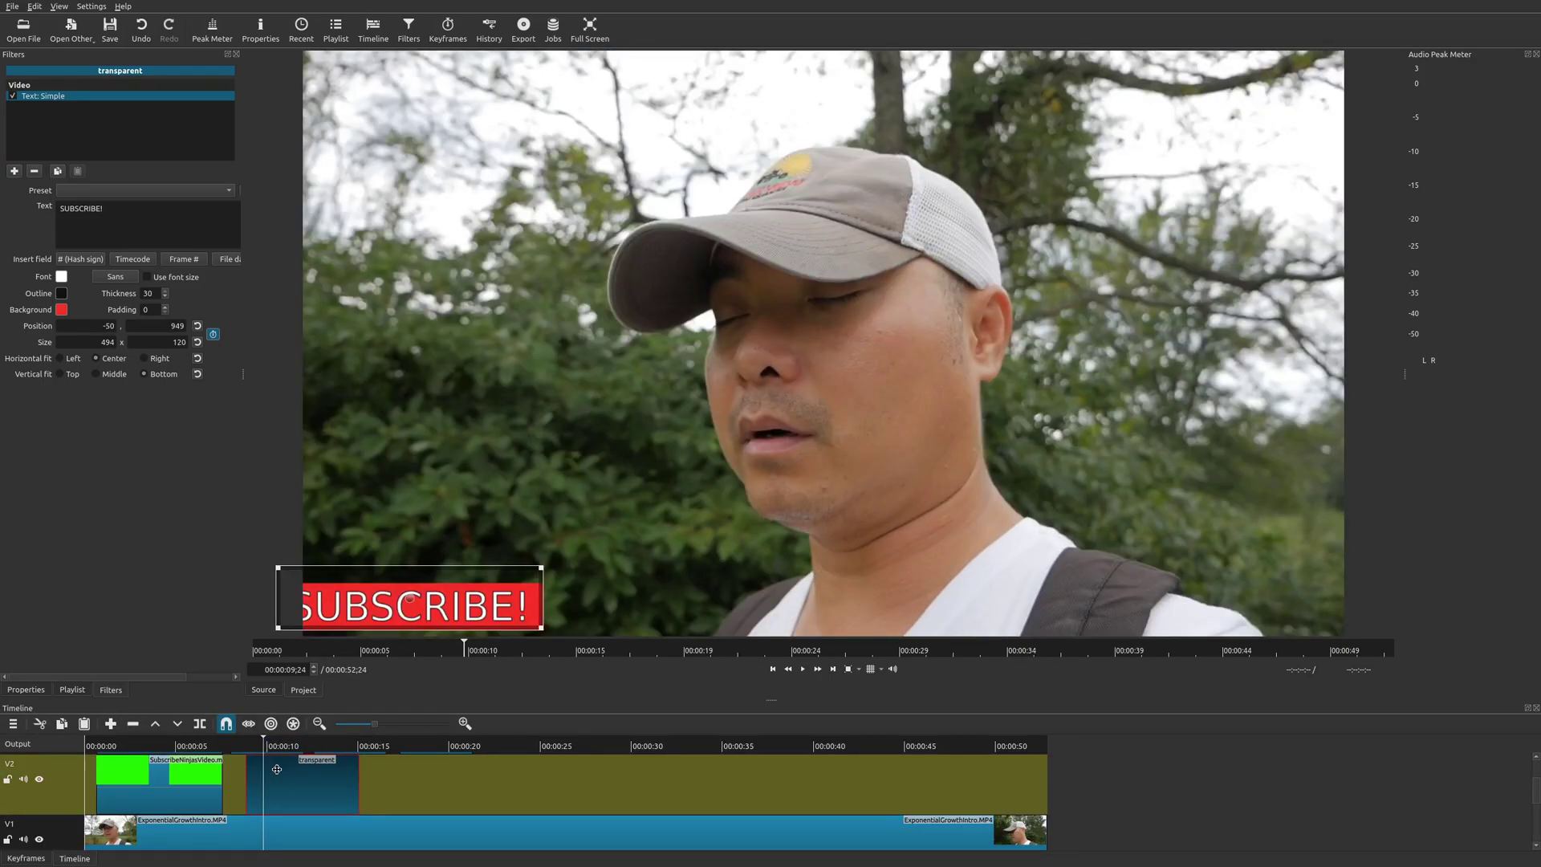
left_click(295, 745)
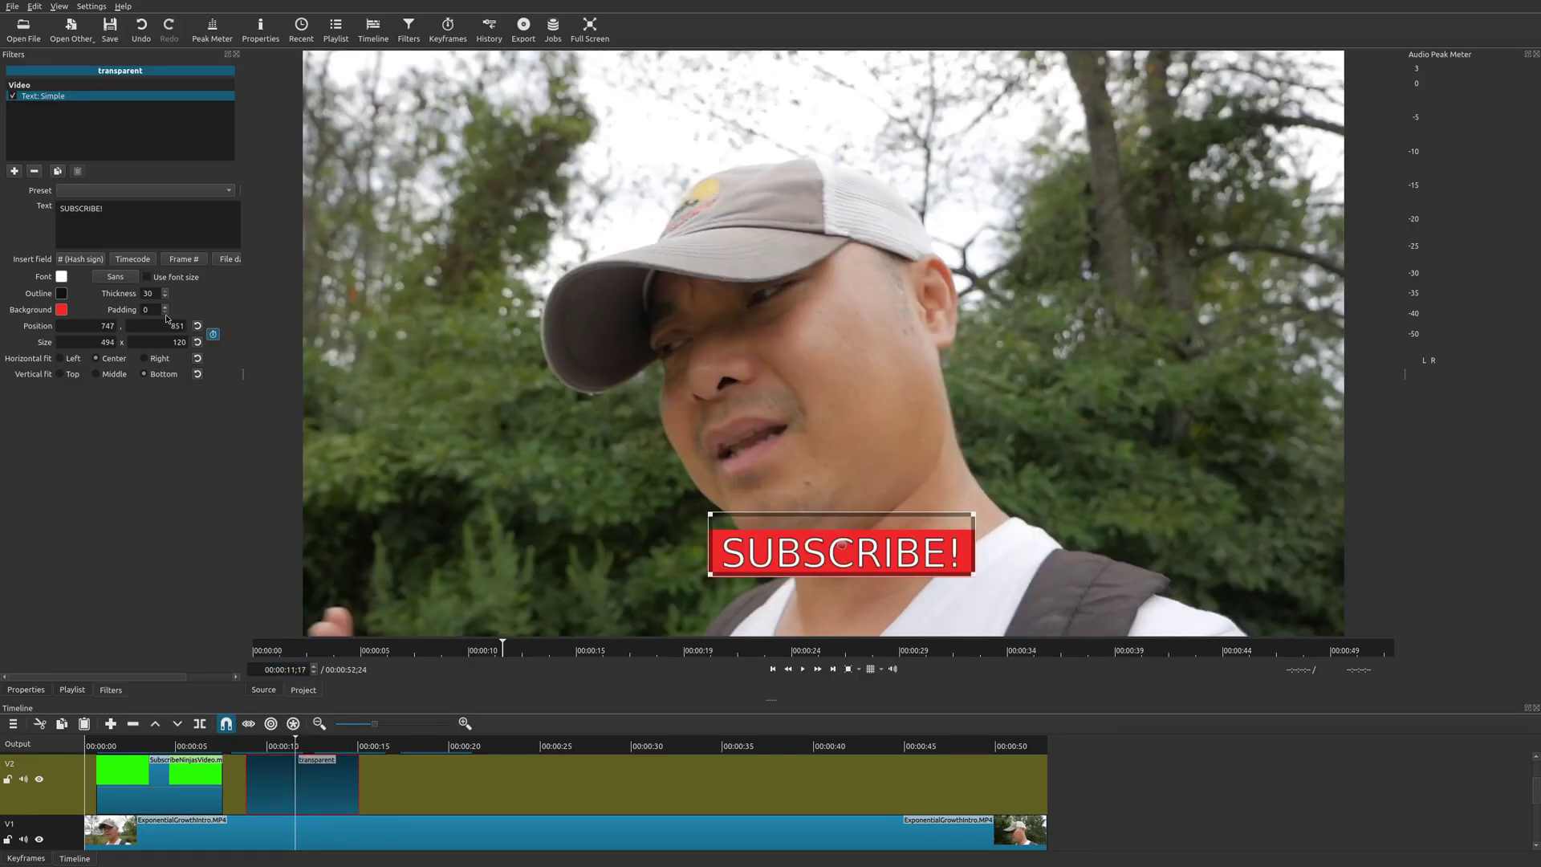
left_click(119, 191)
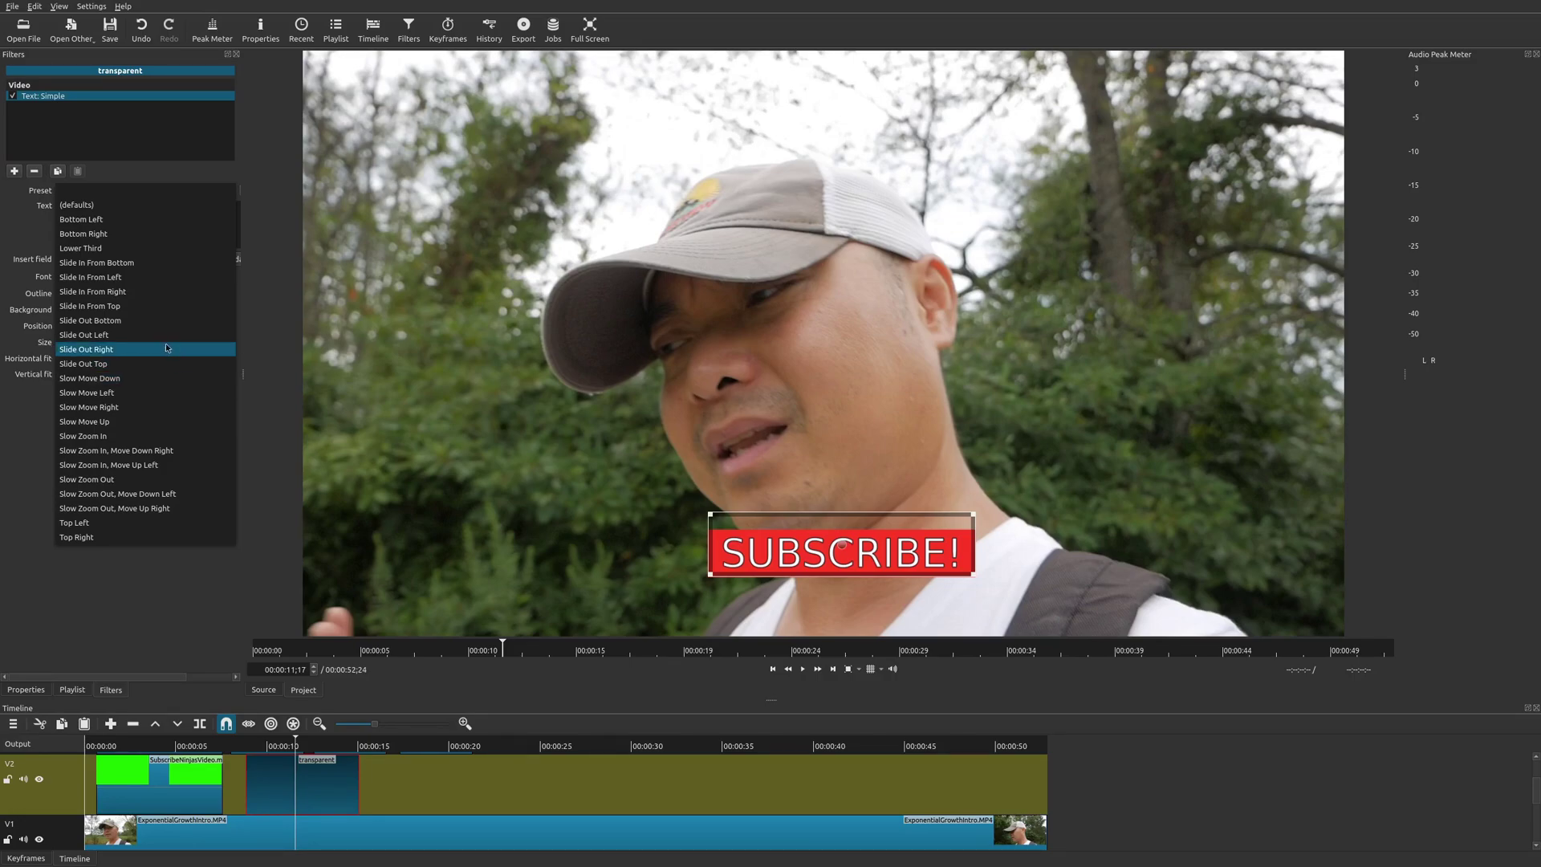
- Apply the Slide In From Bottom preset, preview it, then undo the changes with Ctrl+Z
left_click(136, 264)
left_click(245, 748)
key("space")
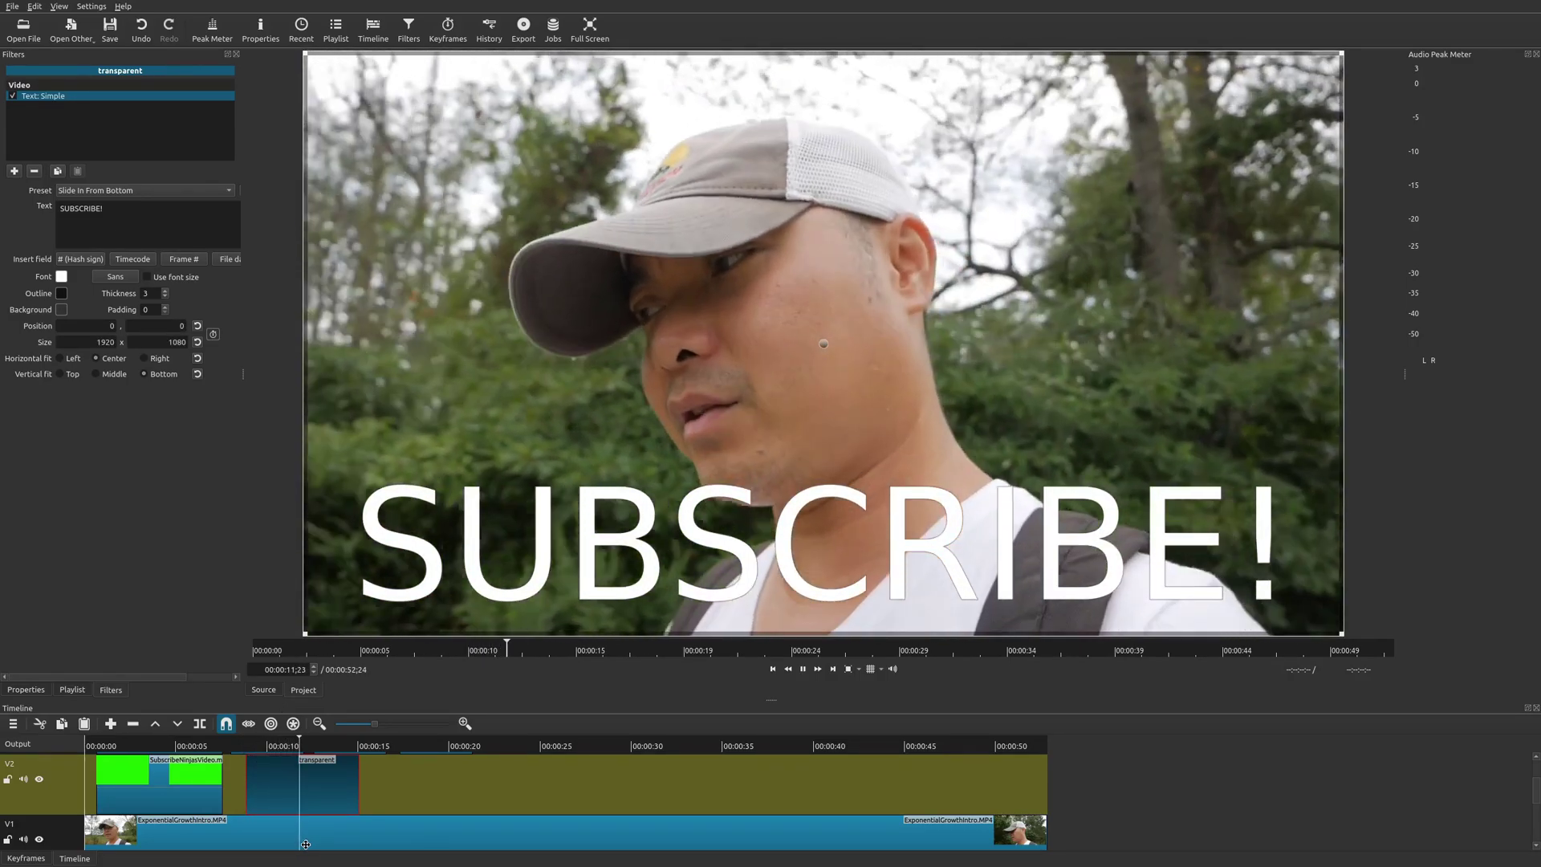
key("space")
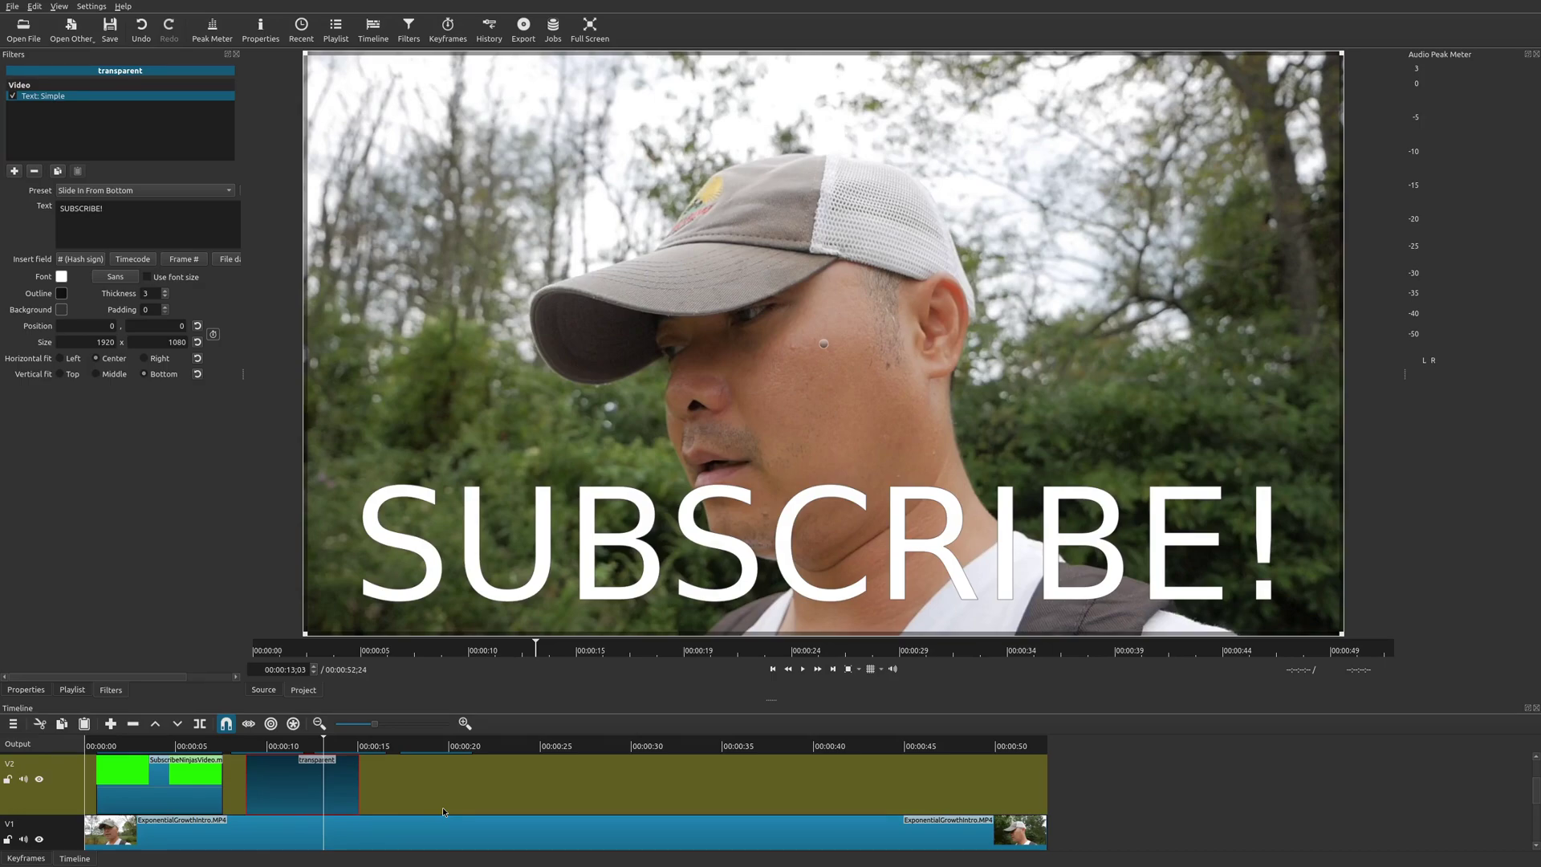
key("ctrl+z")
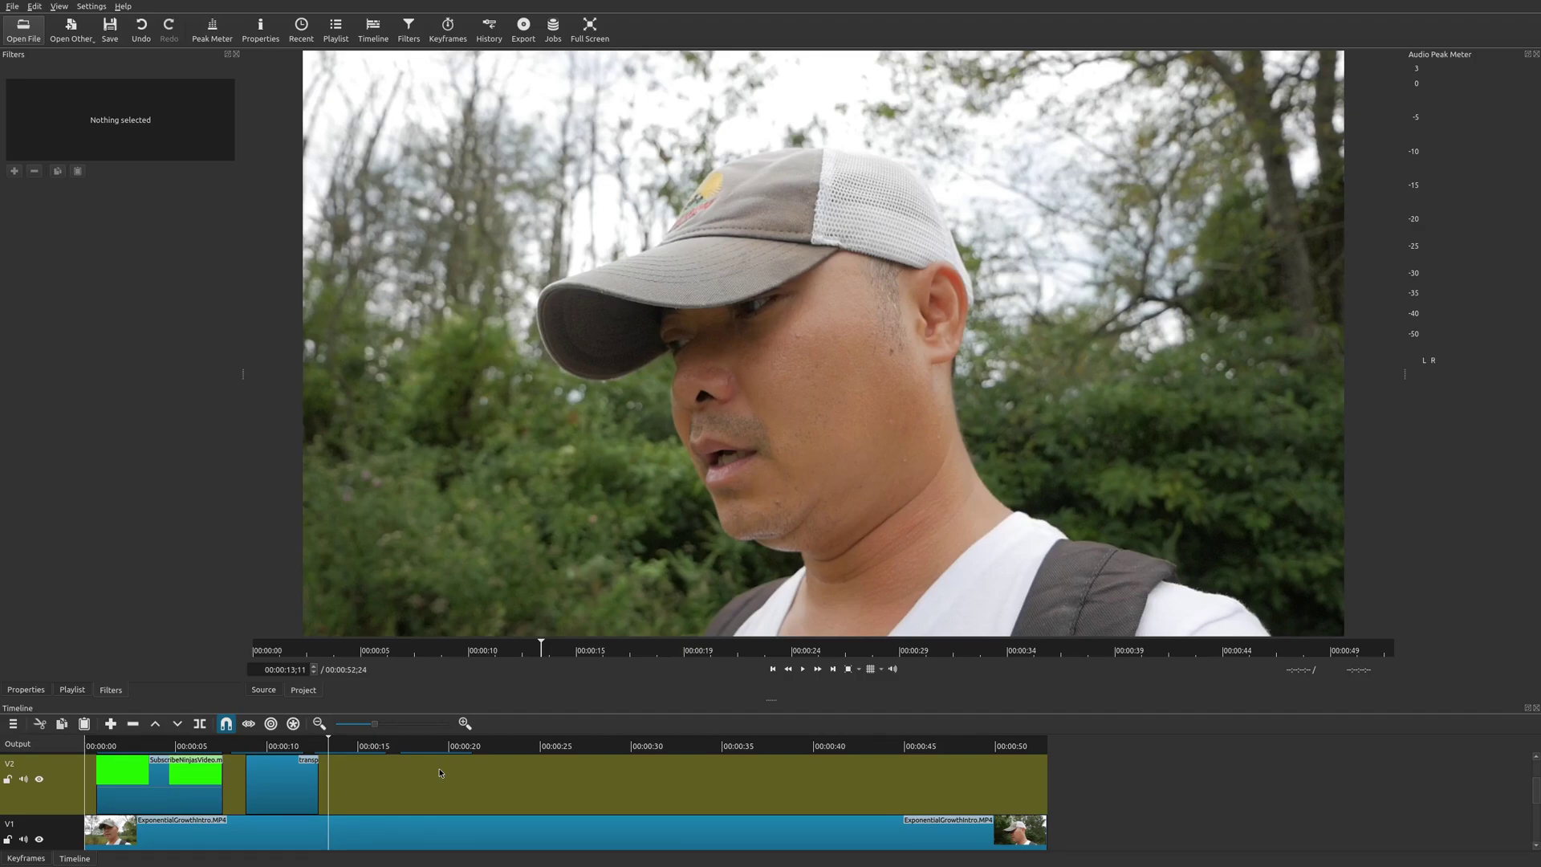
- Create a transparent colour source clip and place it on the V2 track
left_click(68, 32)
left_click(64, 54)
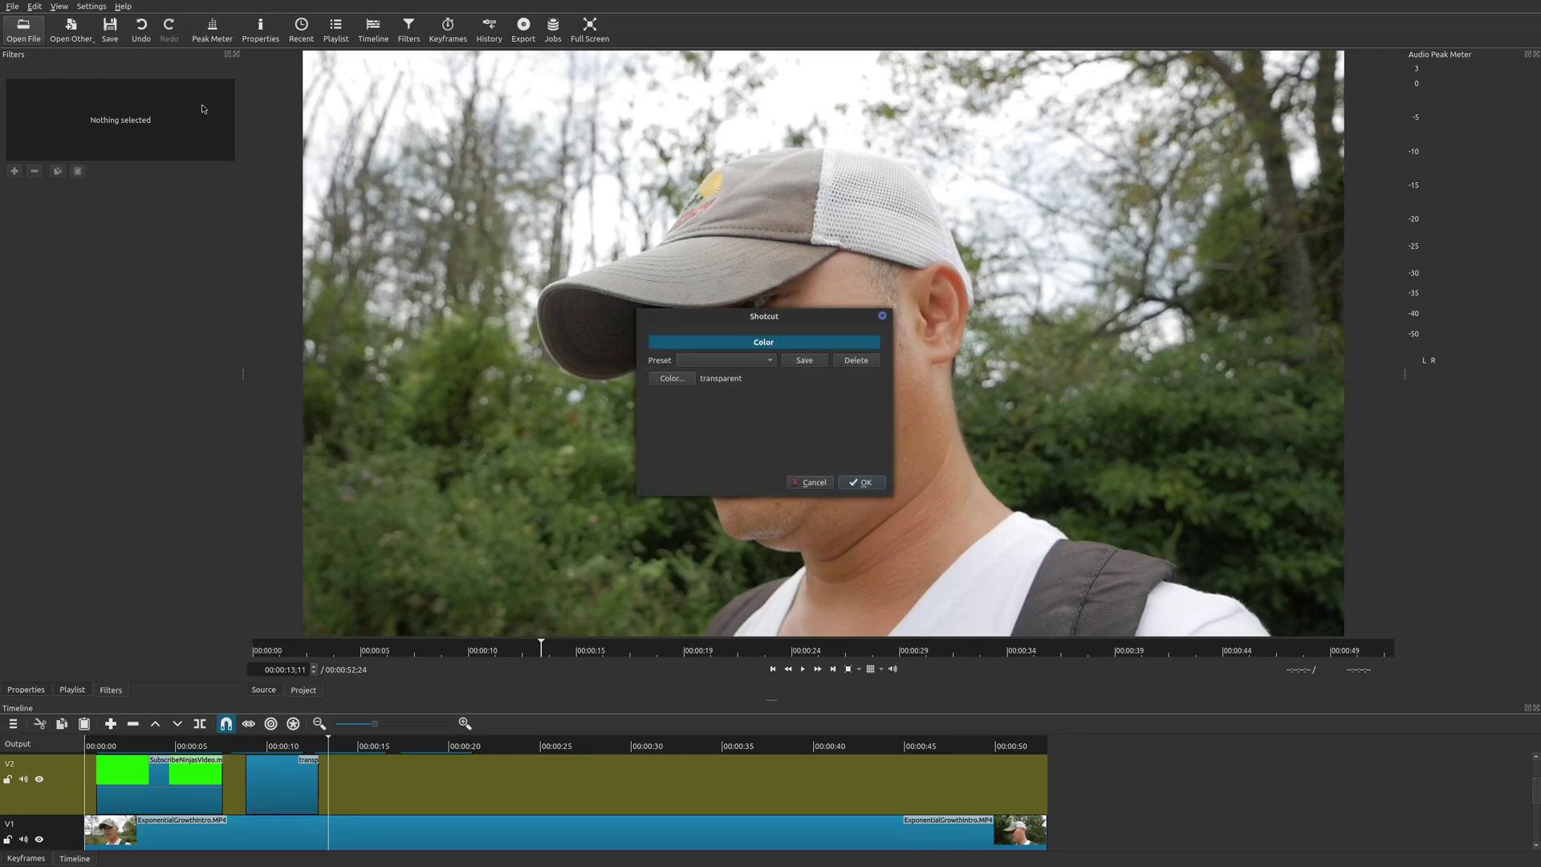
left_click(878, 483)
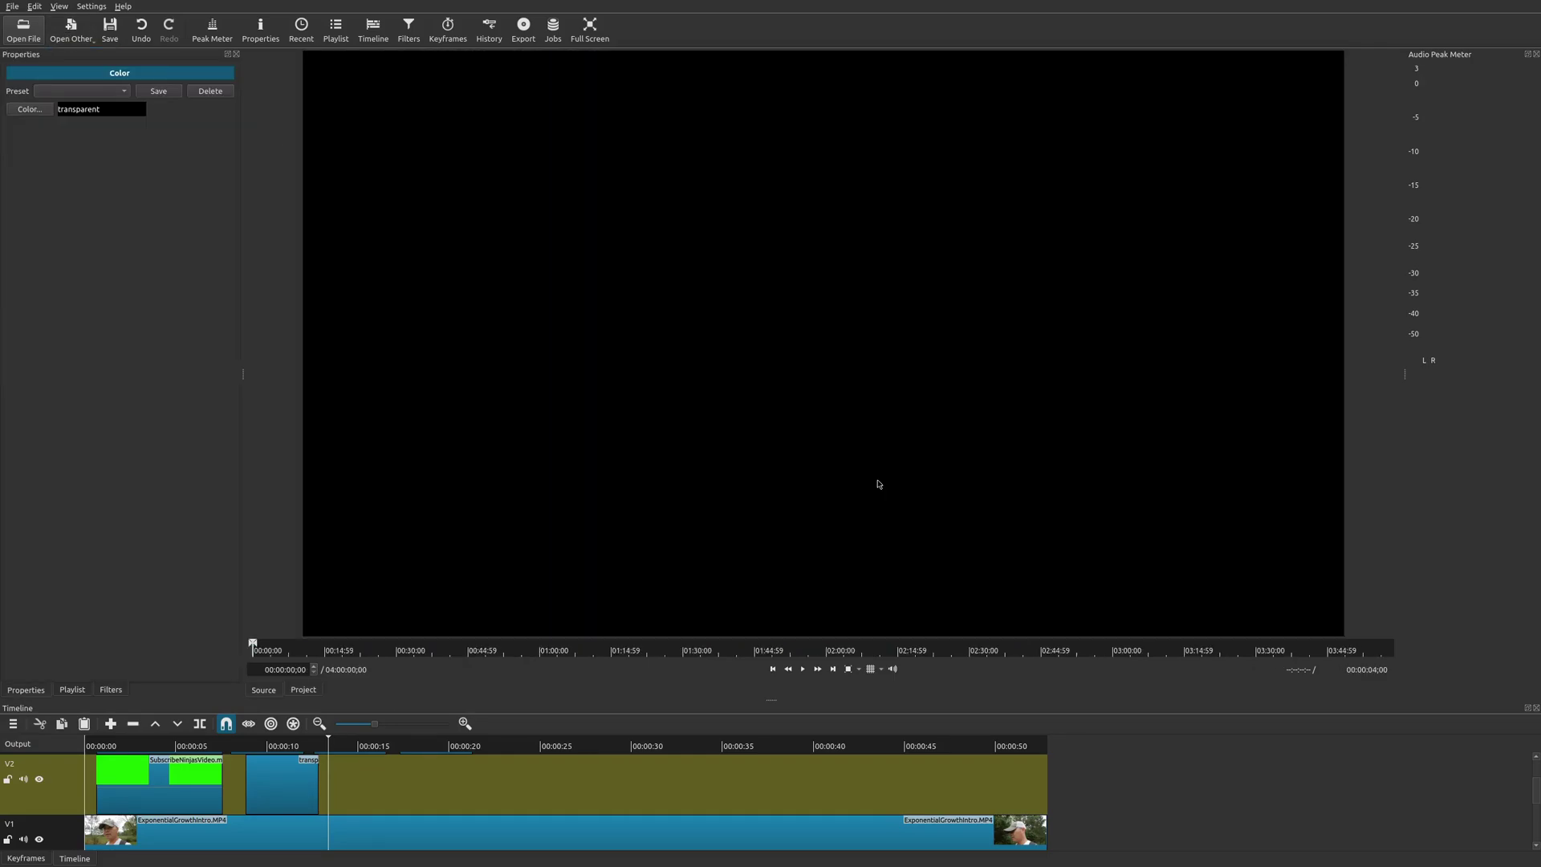
left_click_drag(766, 327, 331, 770)
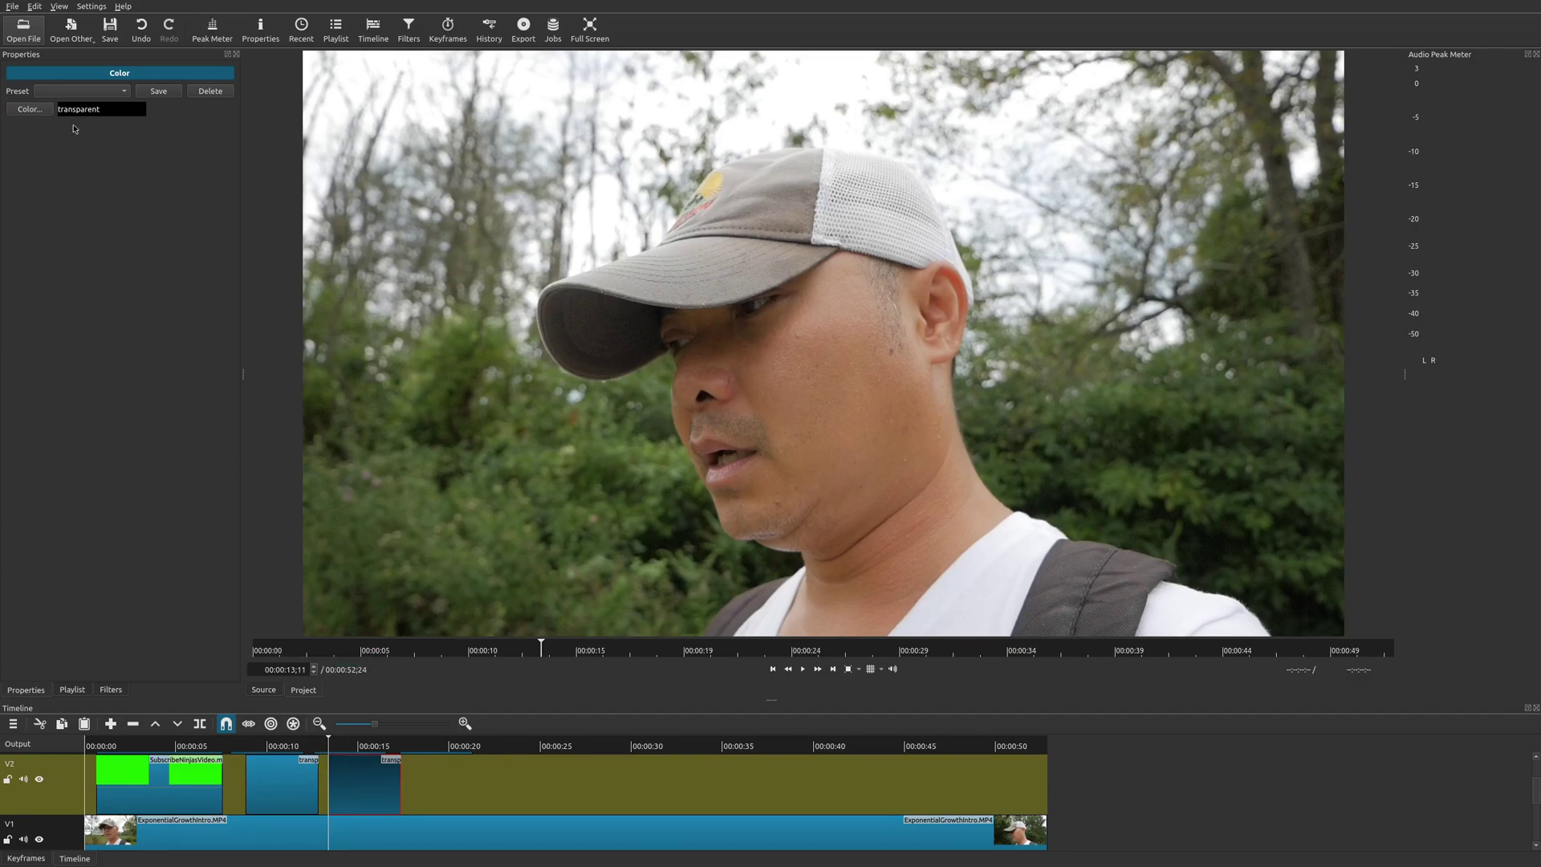
- Make the colour clip red #FFEF2929 and show its video filter list
left_click(30, 109)
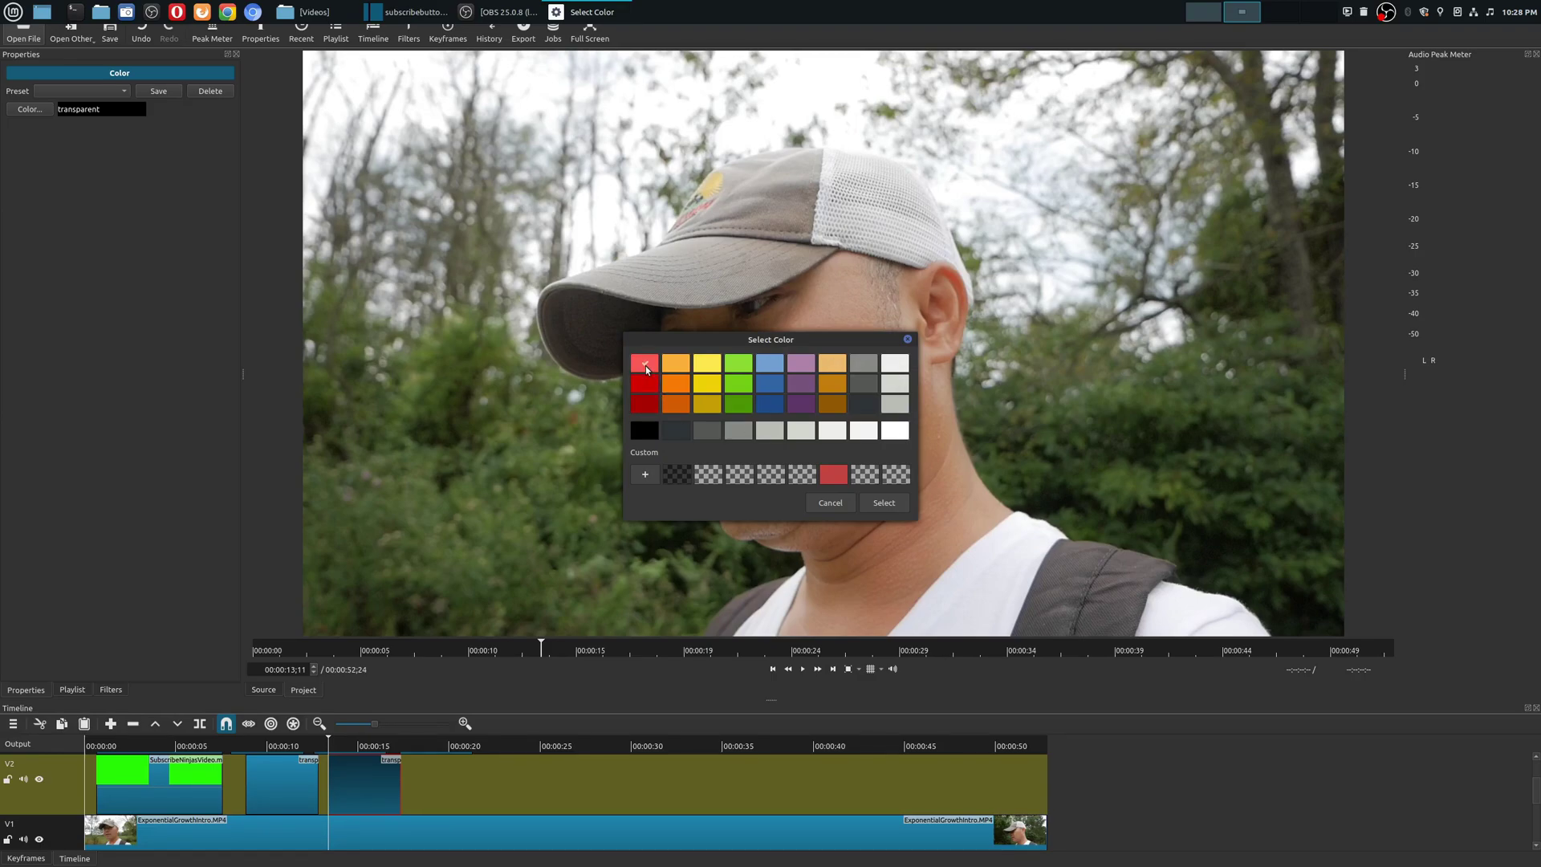
left_click(885, 504)
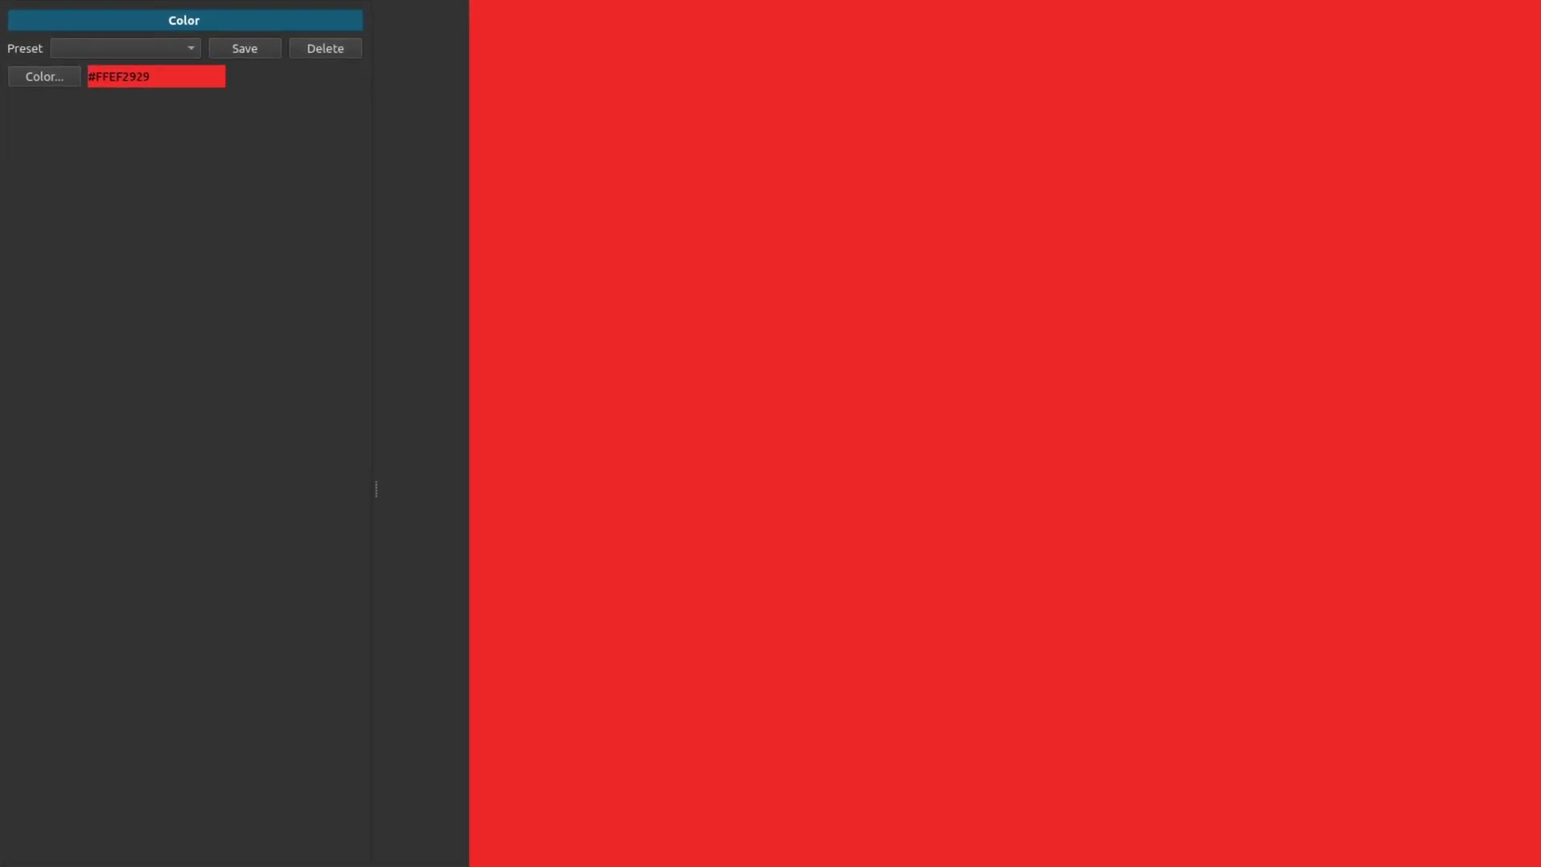
left_click(20, 173)
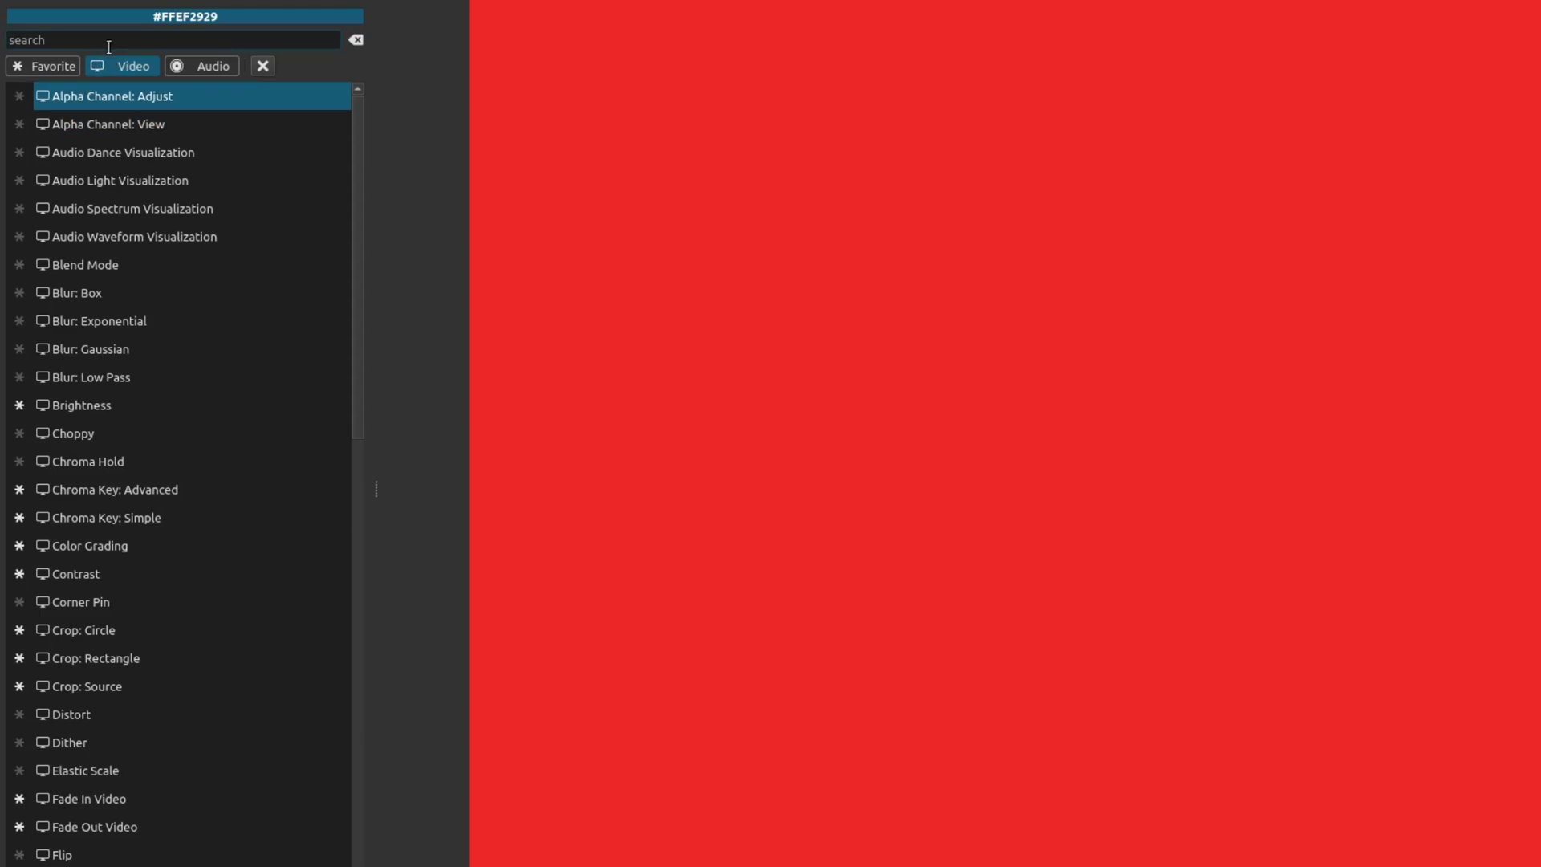
- Add Mask: Simple Shape to the red clip and try the ellipse, triangle and diamond shapes
type("mask")
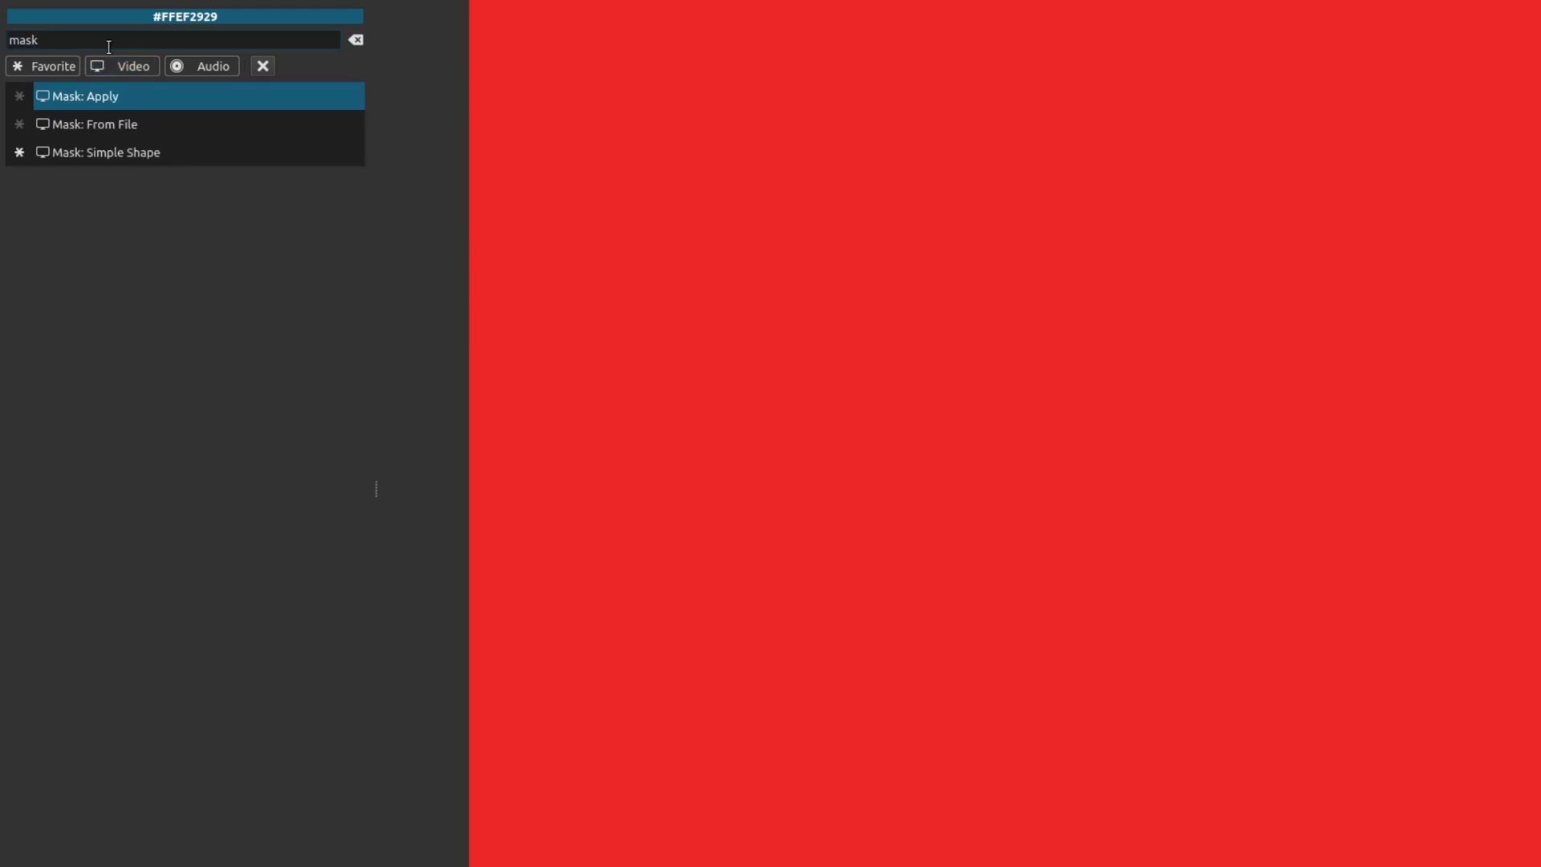
left_click(131, 152)
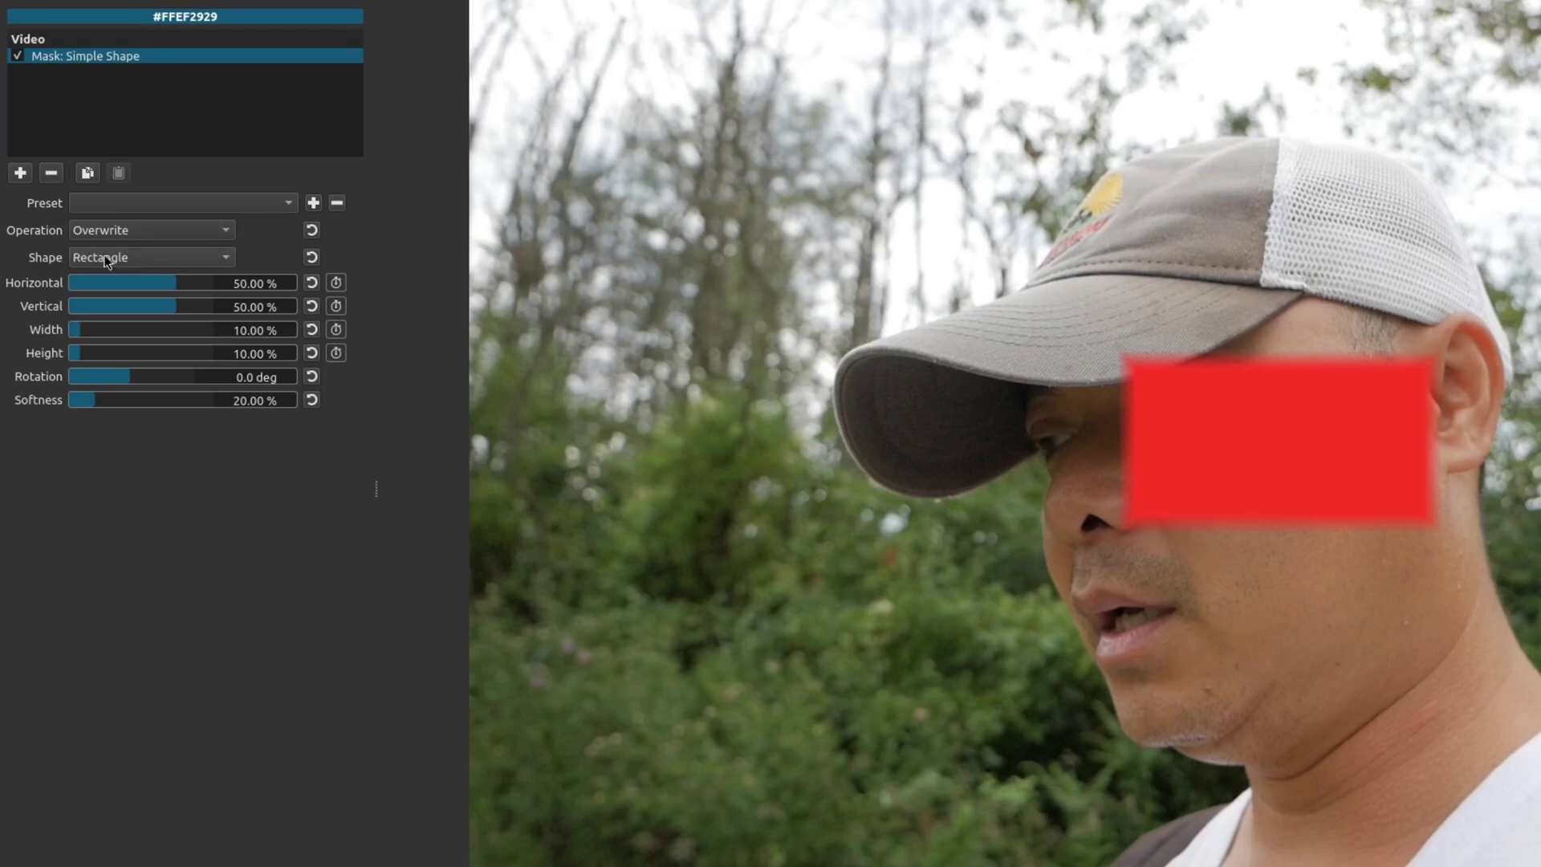
left_click(148, 258)
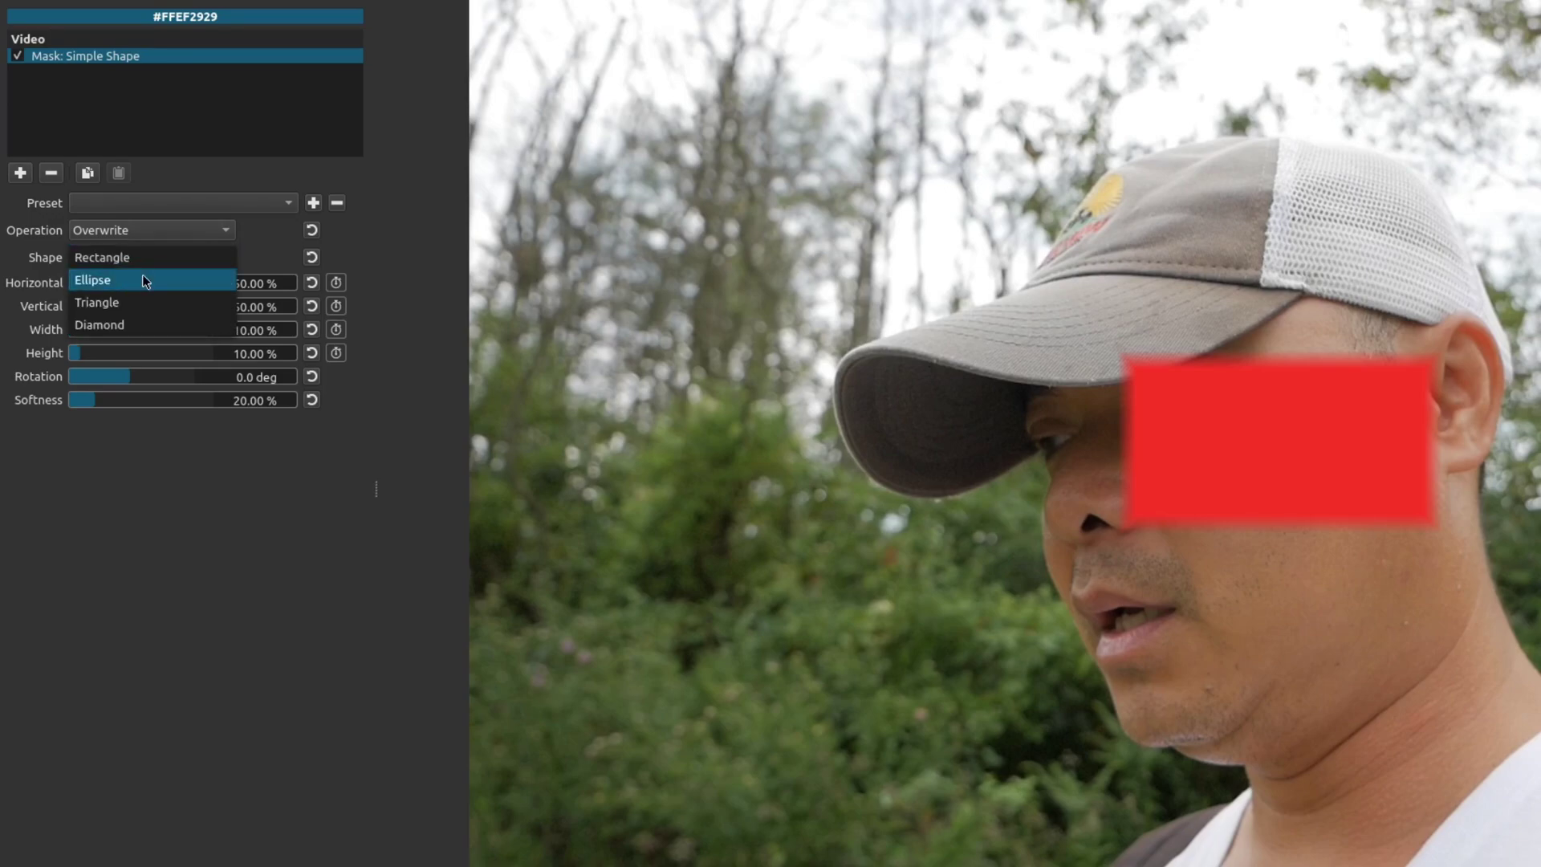
left_click(142, 274)
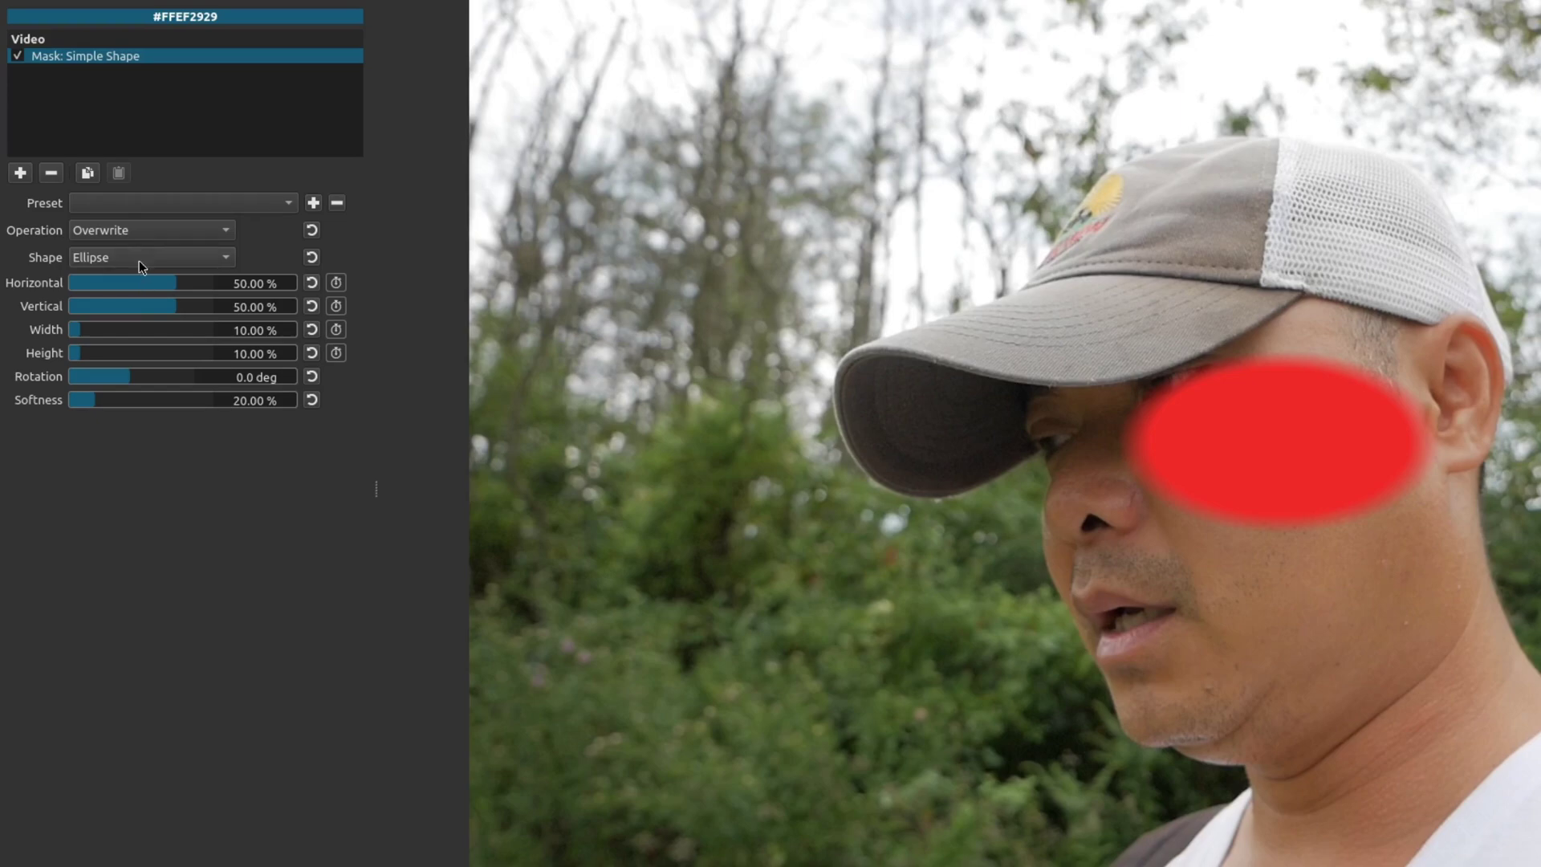
left_click(142, 261)
left_click(130, 279)
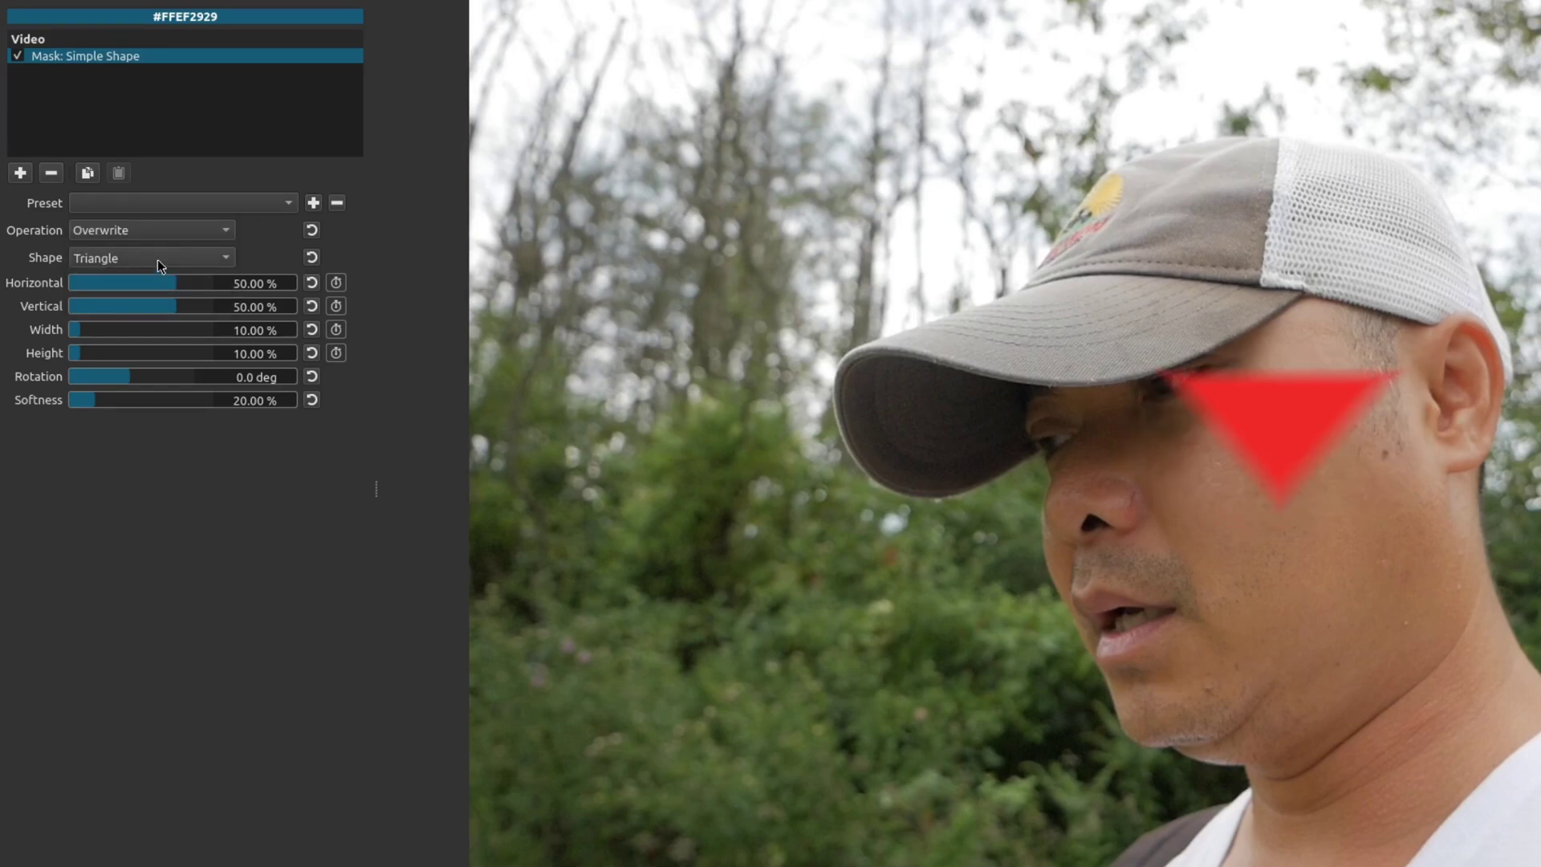
left_click(158, 258)
left_click(142, 279)
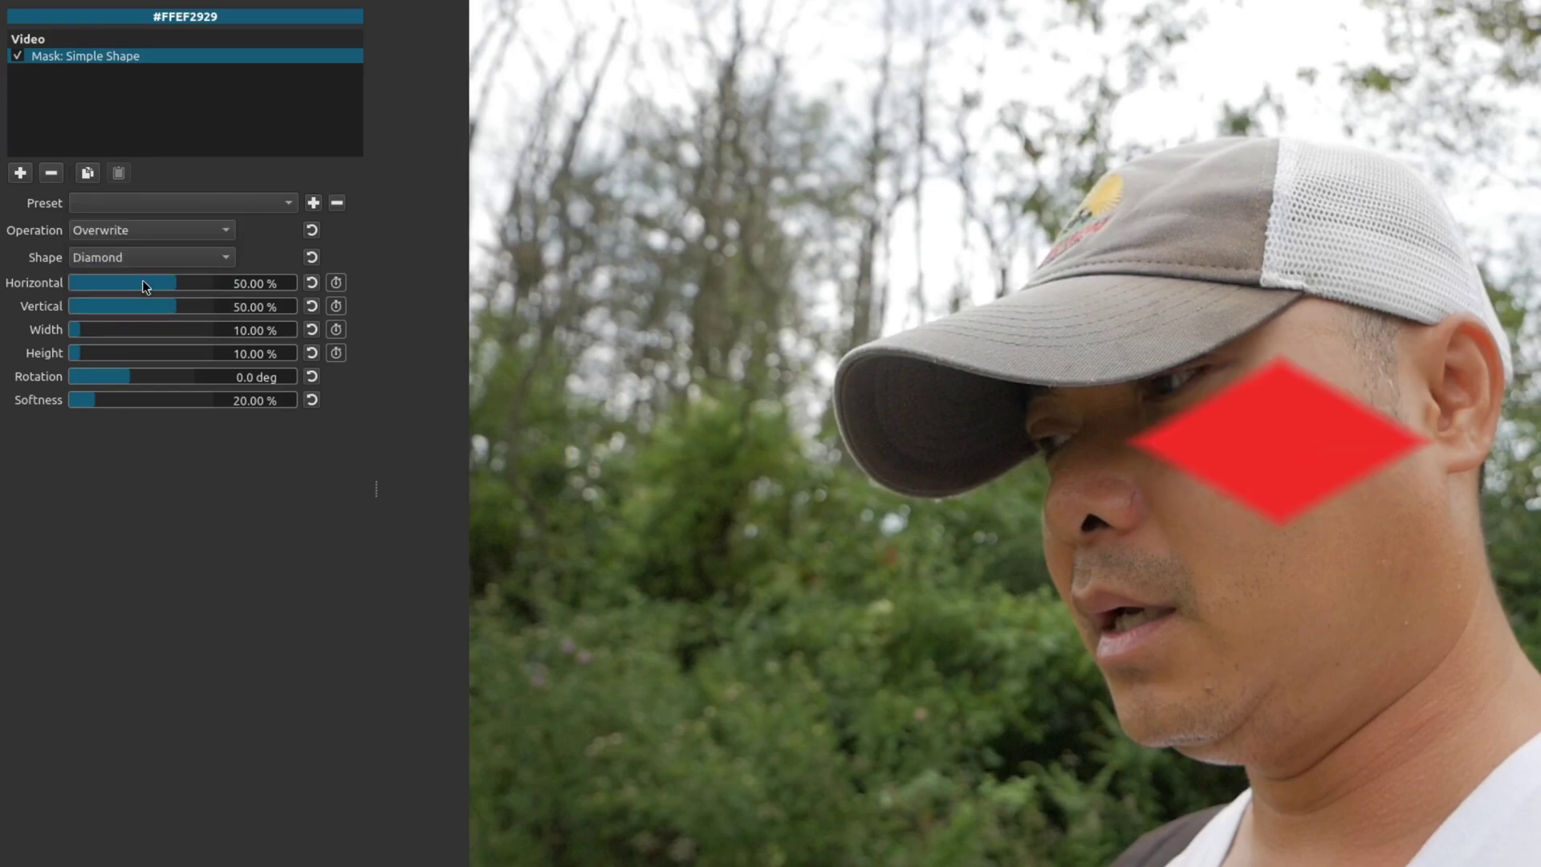
- Set the mask to Rectangle with Width 24.68% and Softness 0%
left_click(183, 257)
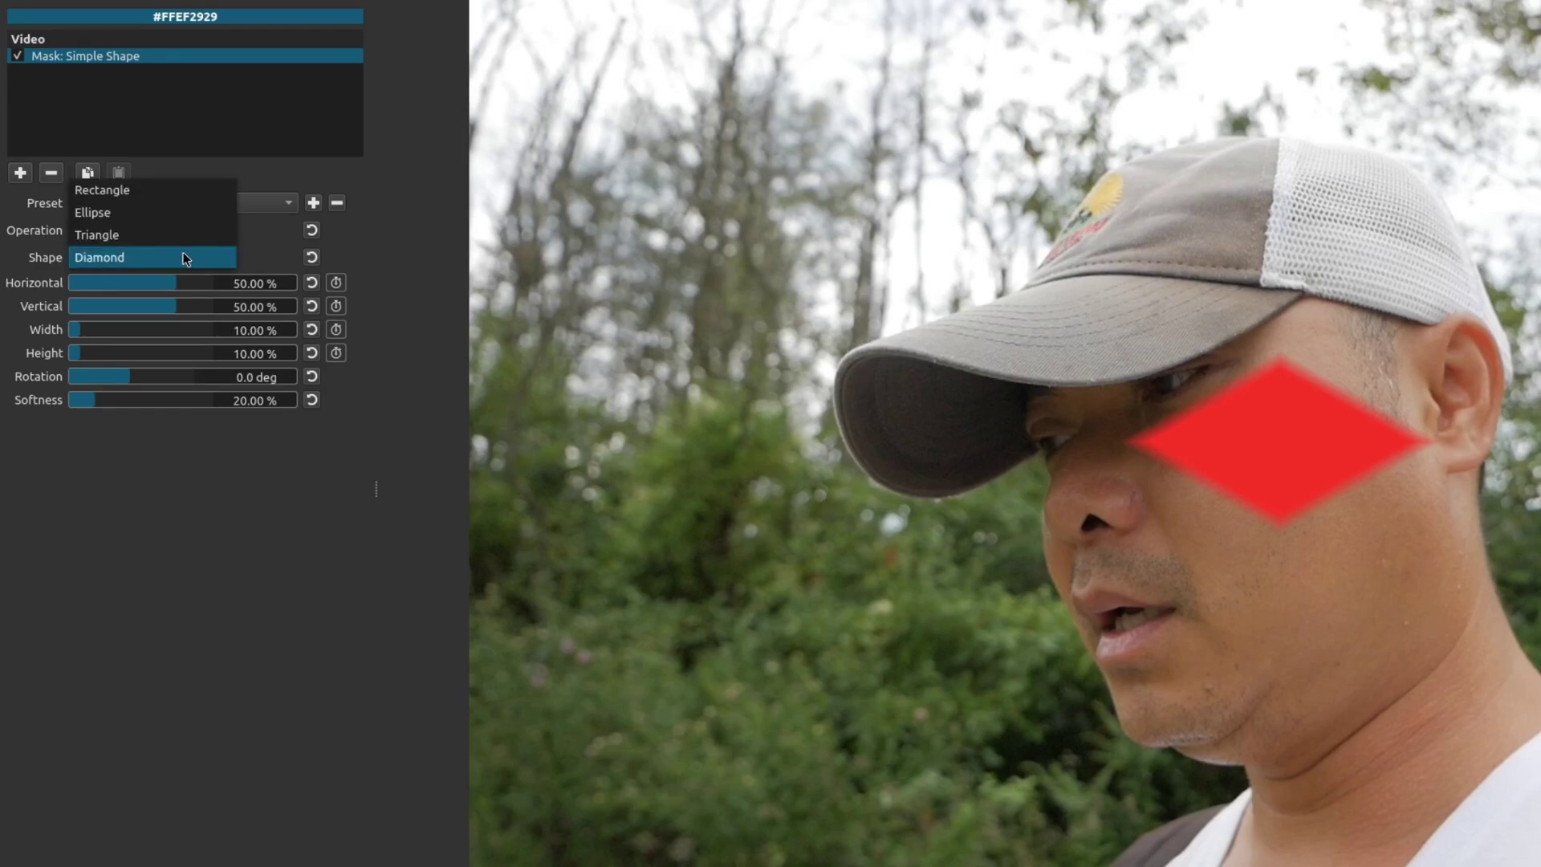
left_click(157, 193)
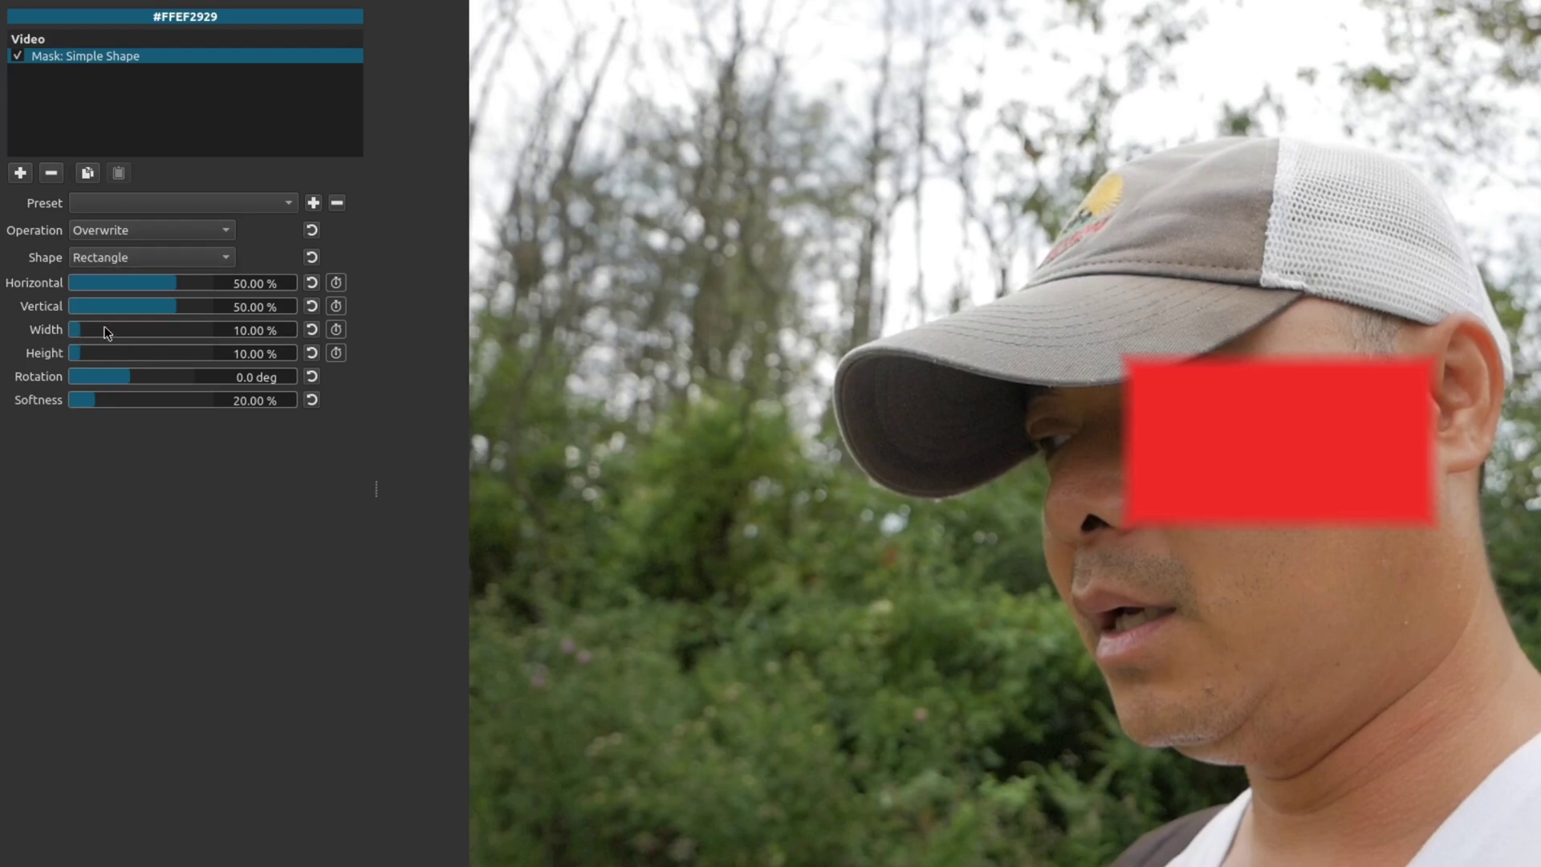
mouse_move(79, 332)
left_mouse_down()
mouse_move(126, 333)
mouse_move(105, 325)
left_mouse_up()
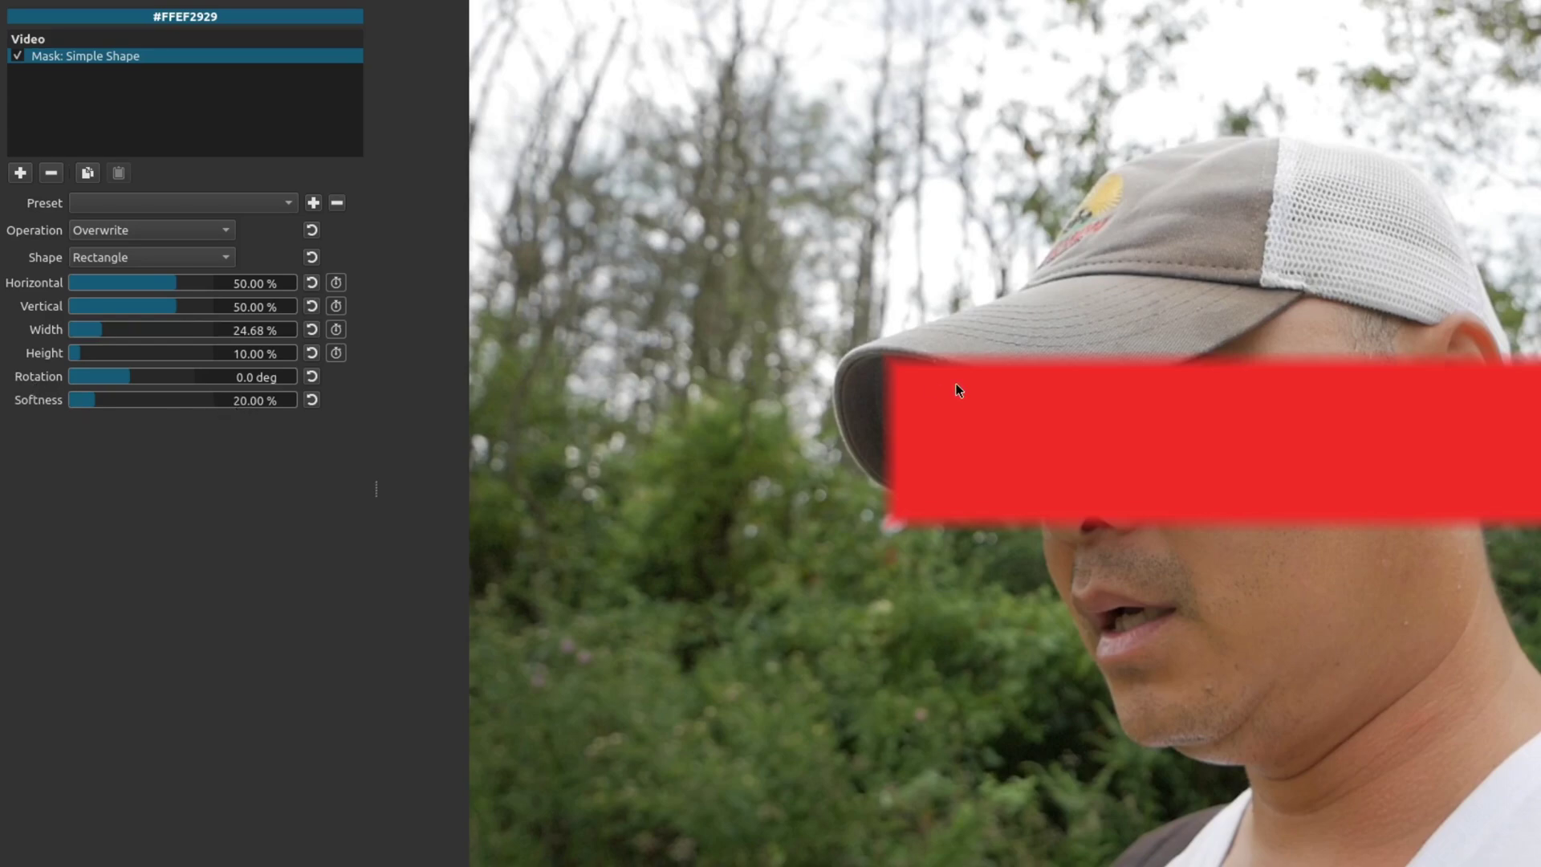
left_click_drag(99, 401, 36, 398)
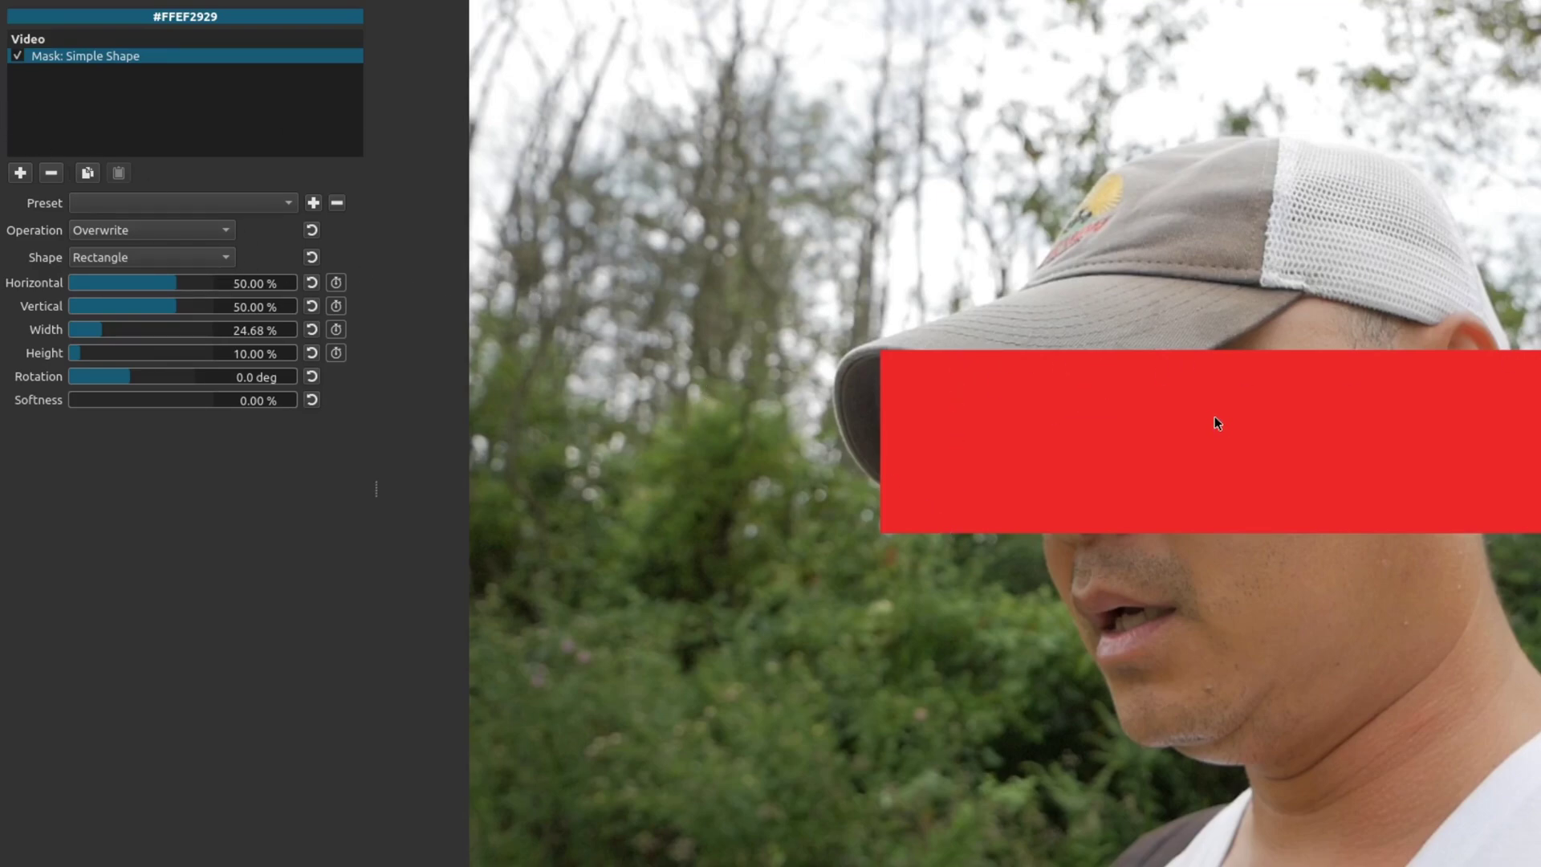
- Add Size and Position to lower the red bar to 19,408, and trim mask height to 6.96%
left_click(20, 172)
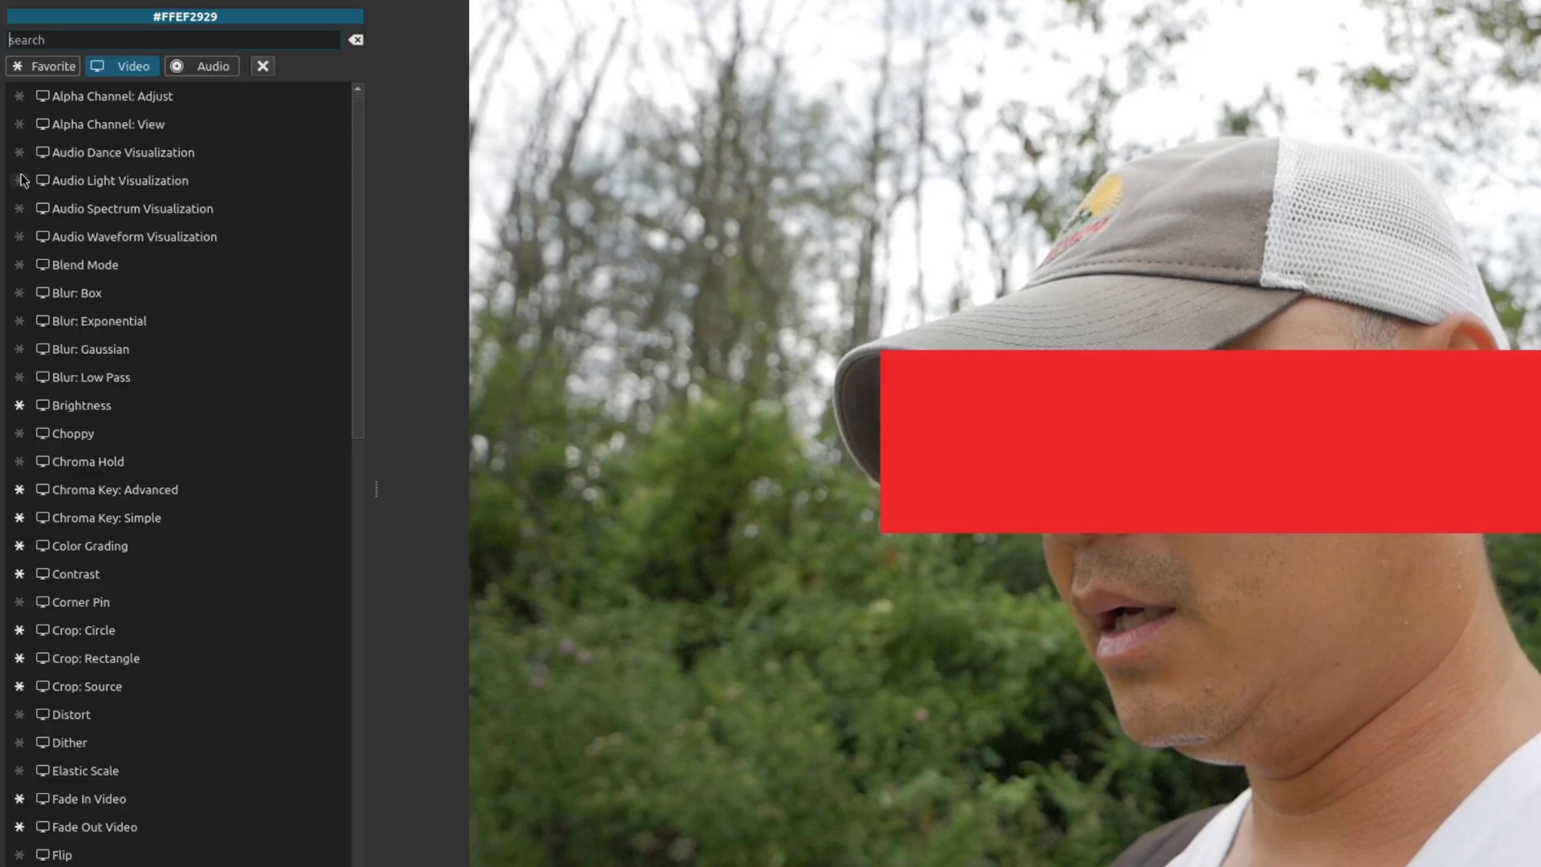
type("s")
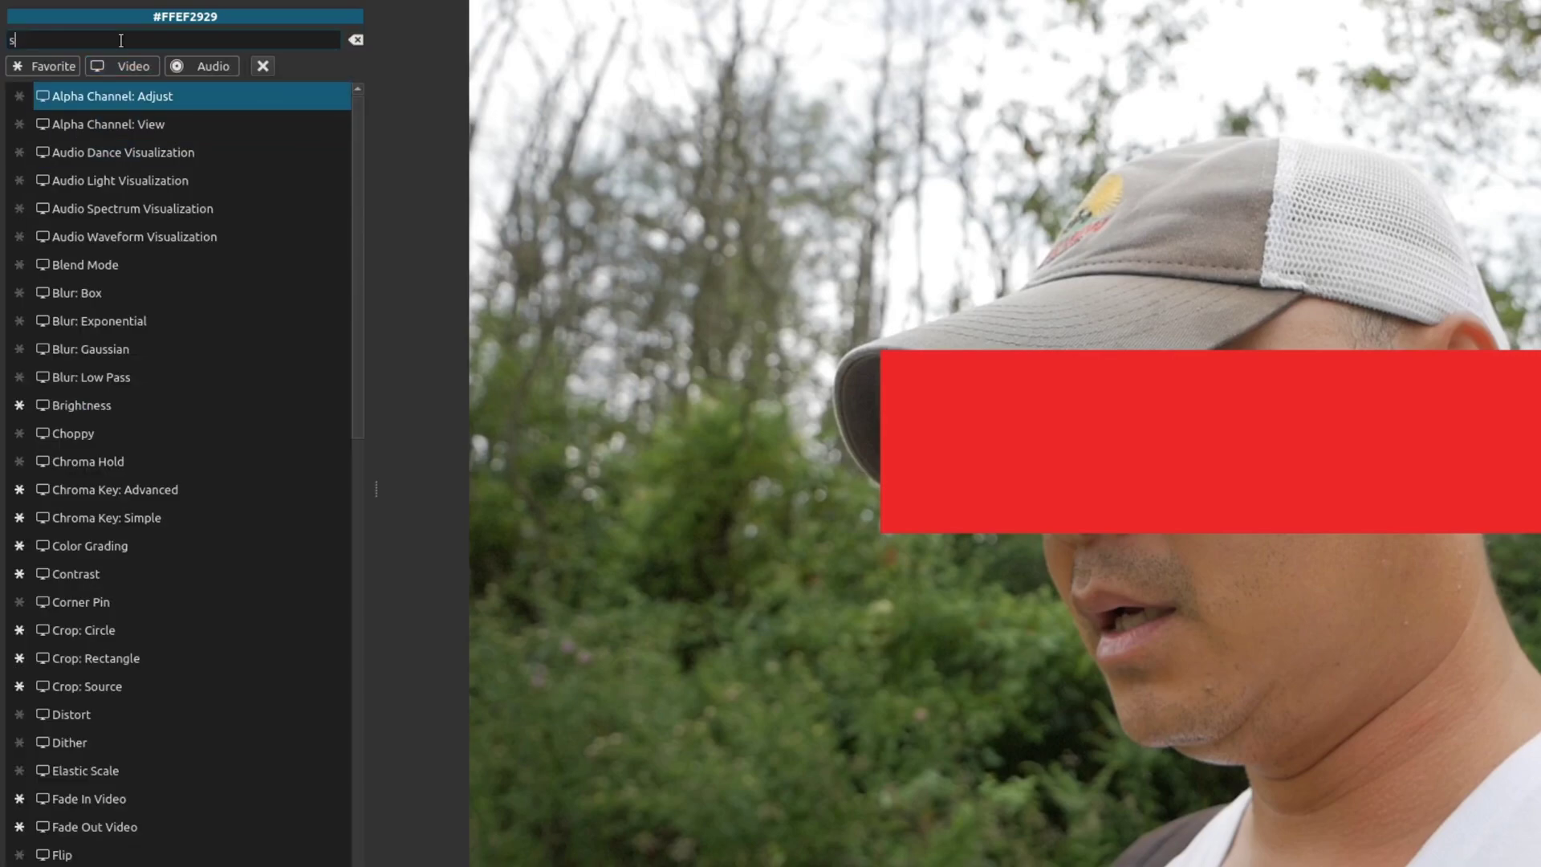
type("ize")
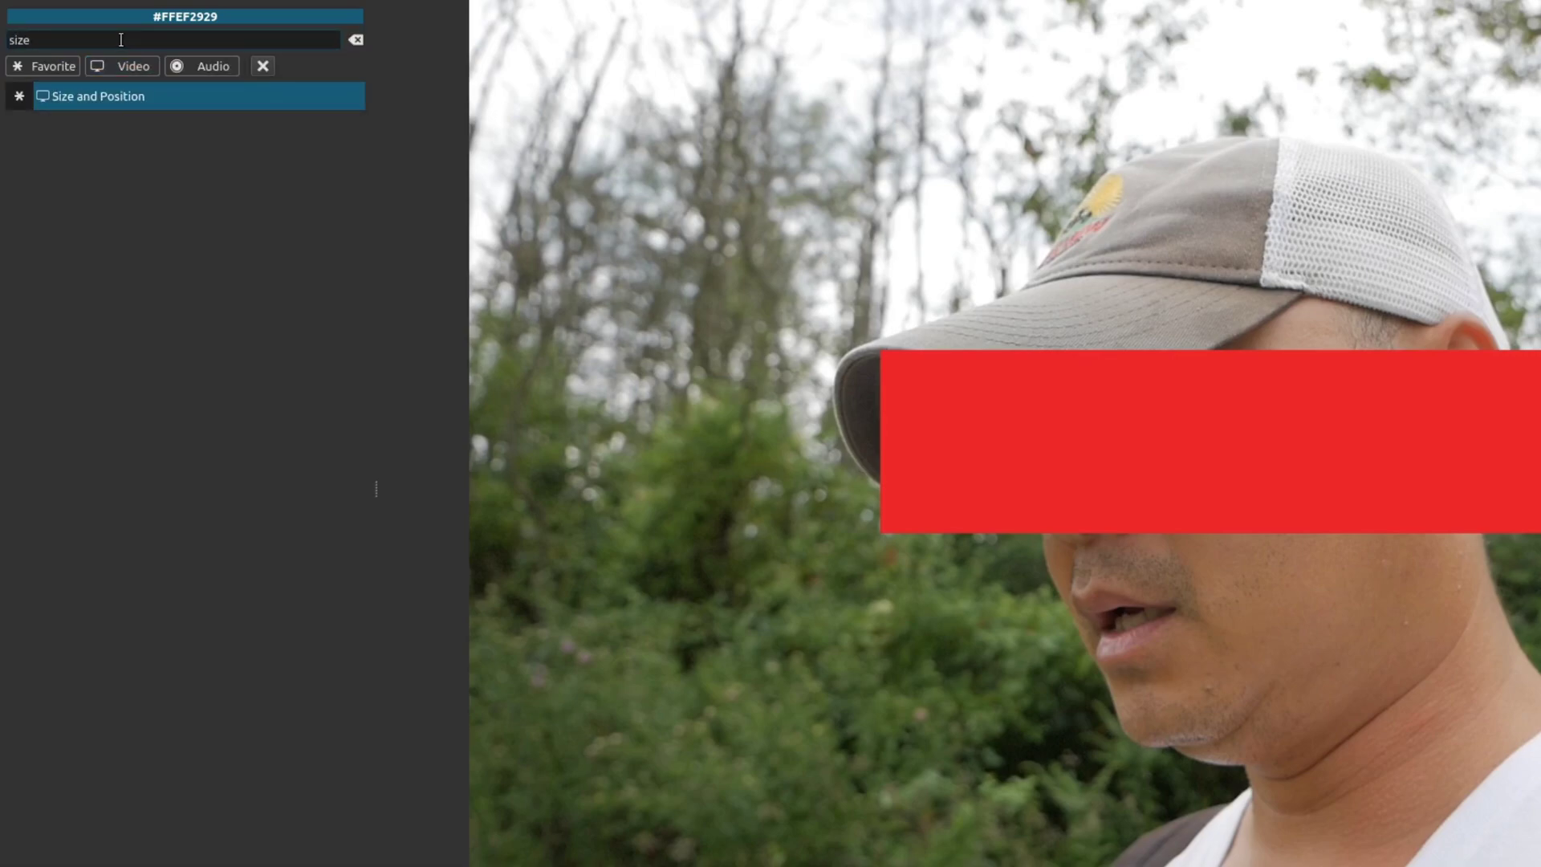
left_click(125, 96)
left_click_drag(1273, 441, 1271, 634)
left_click_drag(1152, 594, 1165, 729)
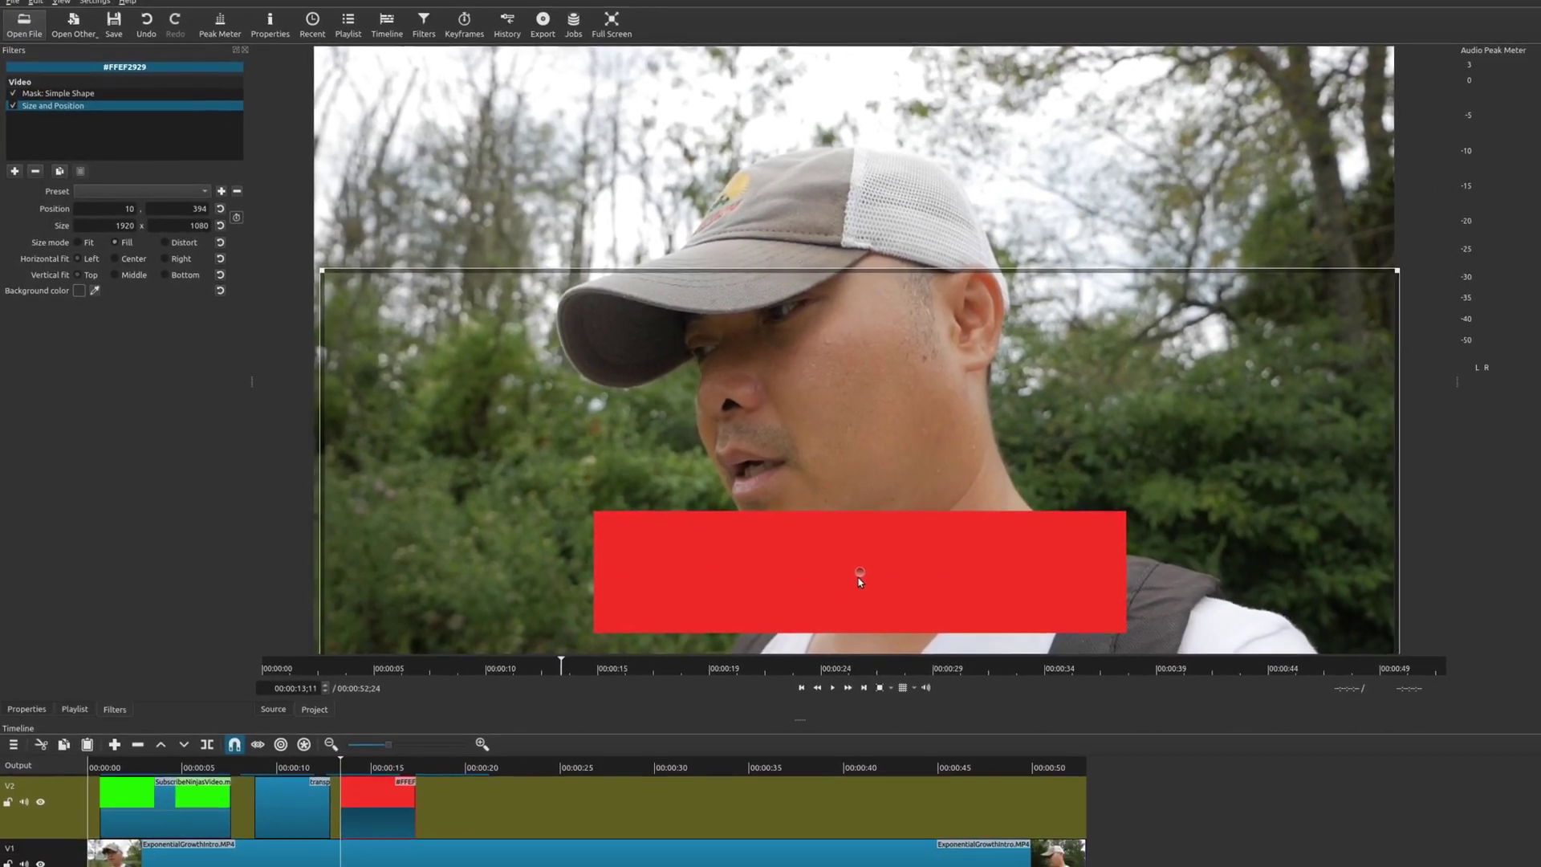
left_click_drag(860, 580, 832, 567)
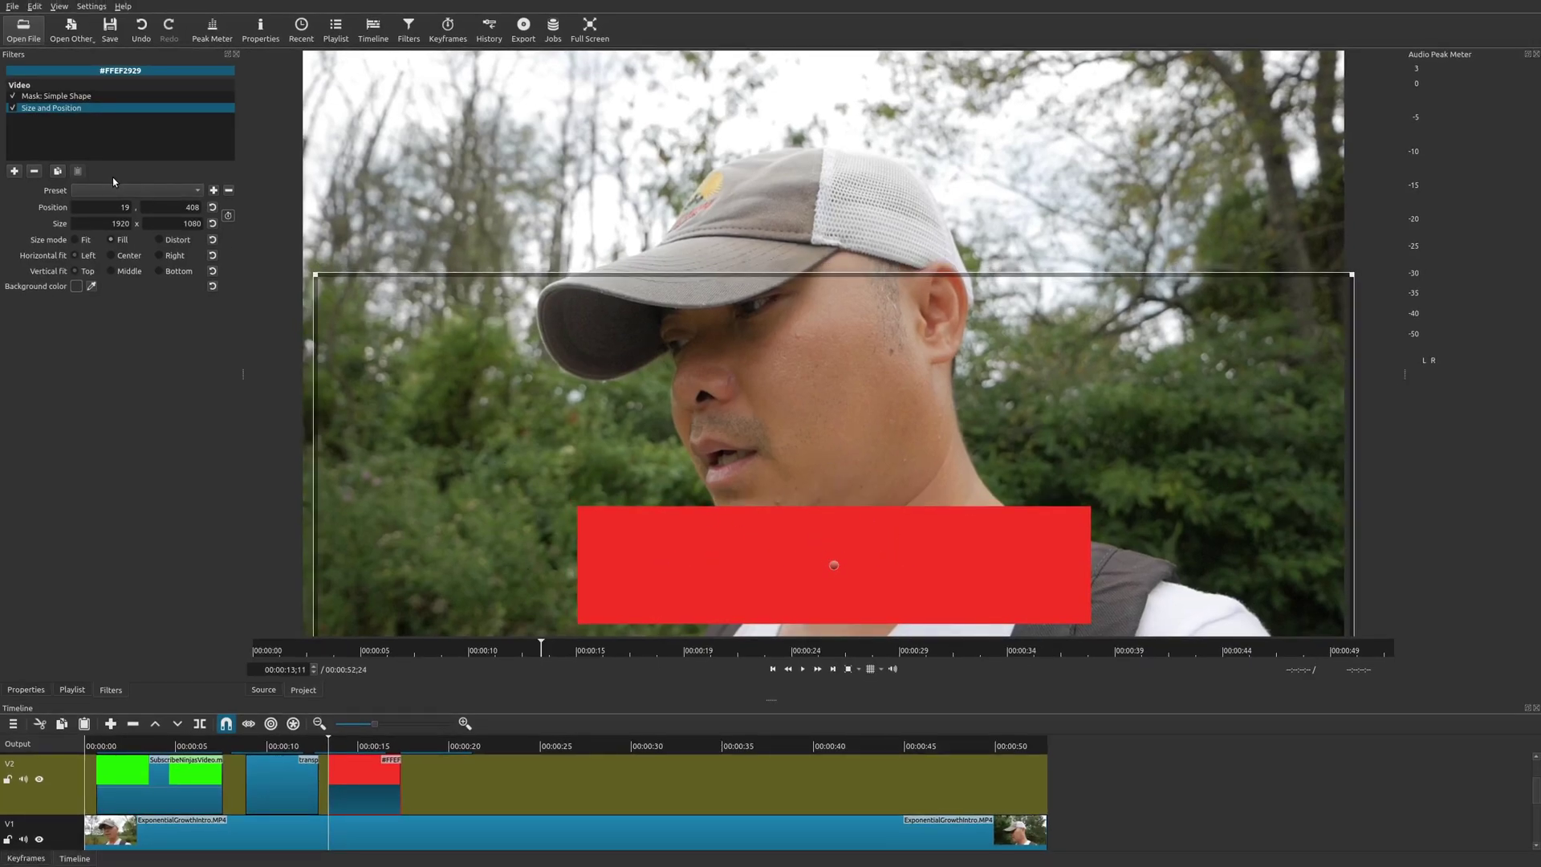
left_click(40, 97)
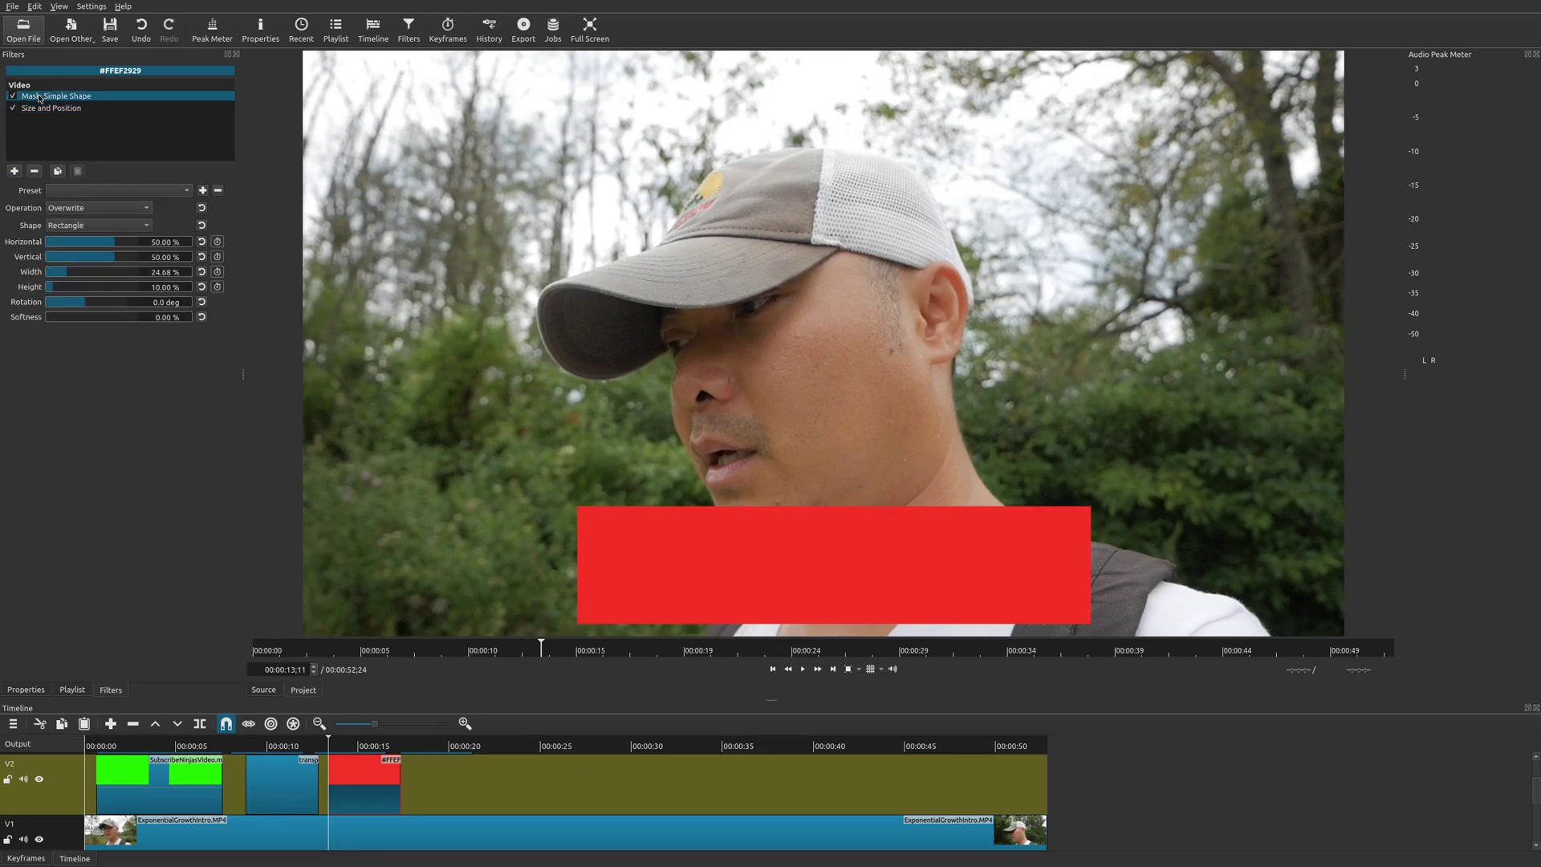
left_click_drag(68, 291, 52, 290)
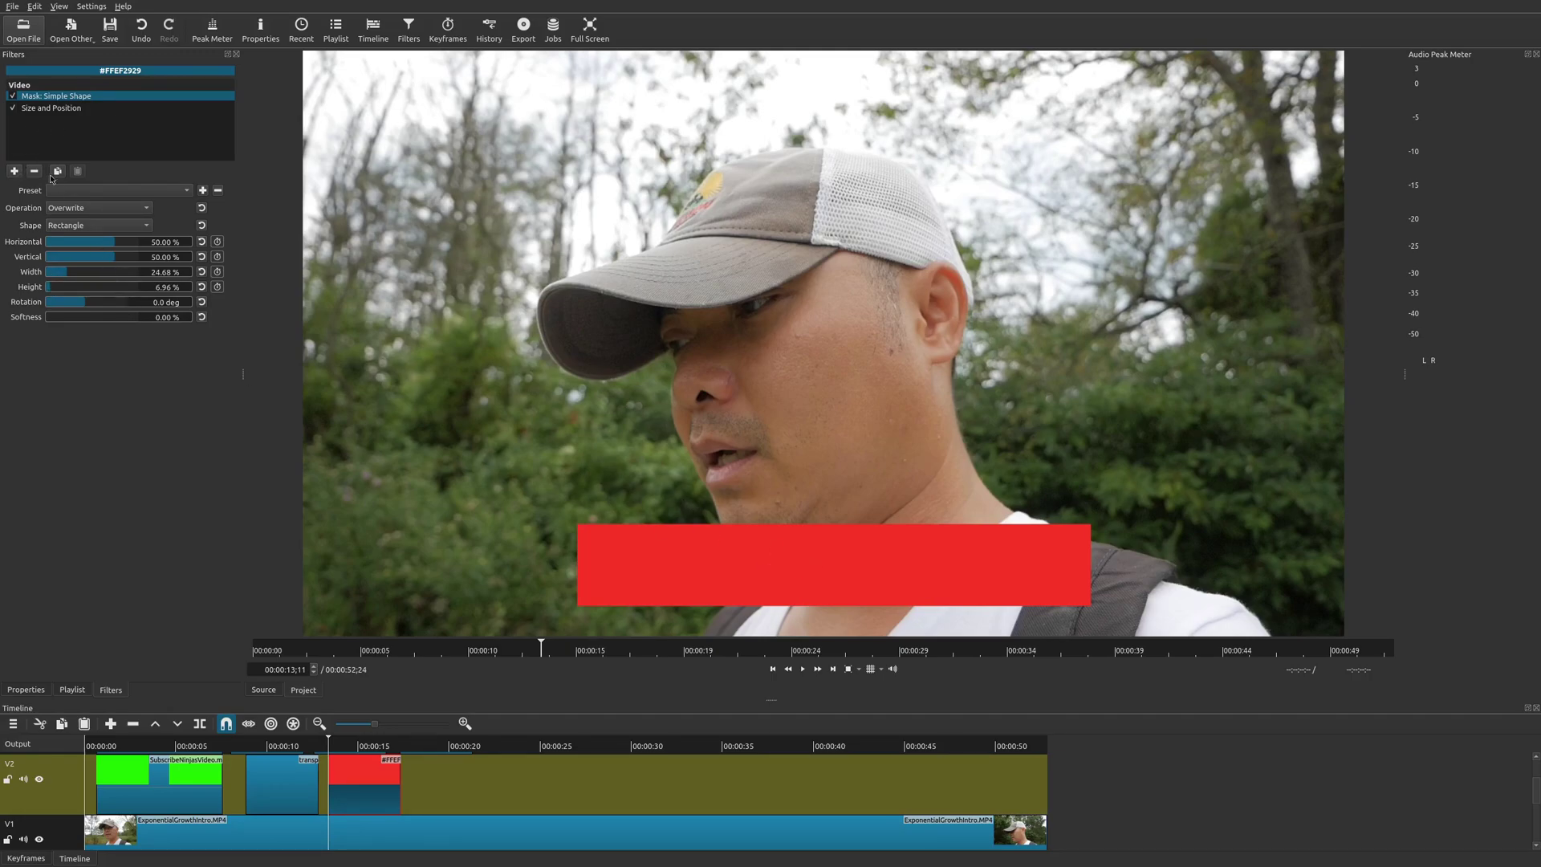
- Add a Text: Simple filter to the red clip and replace its text with SUBSCRIBE!
left_click(16, 172)
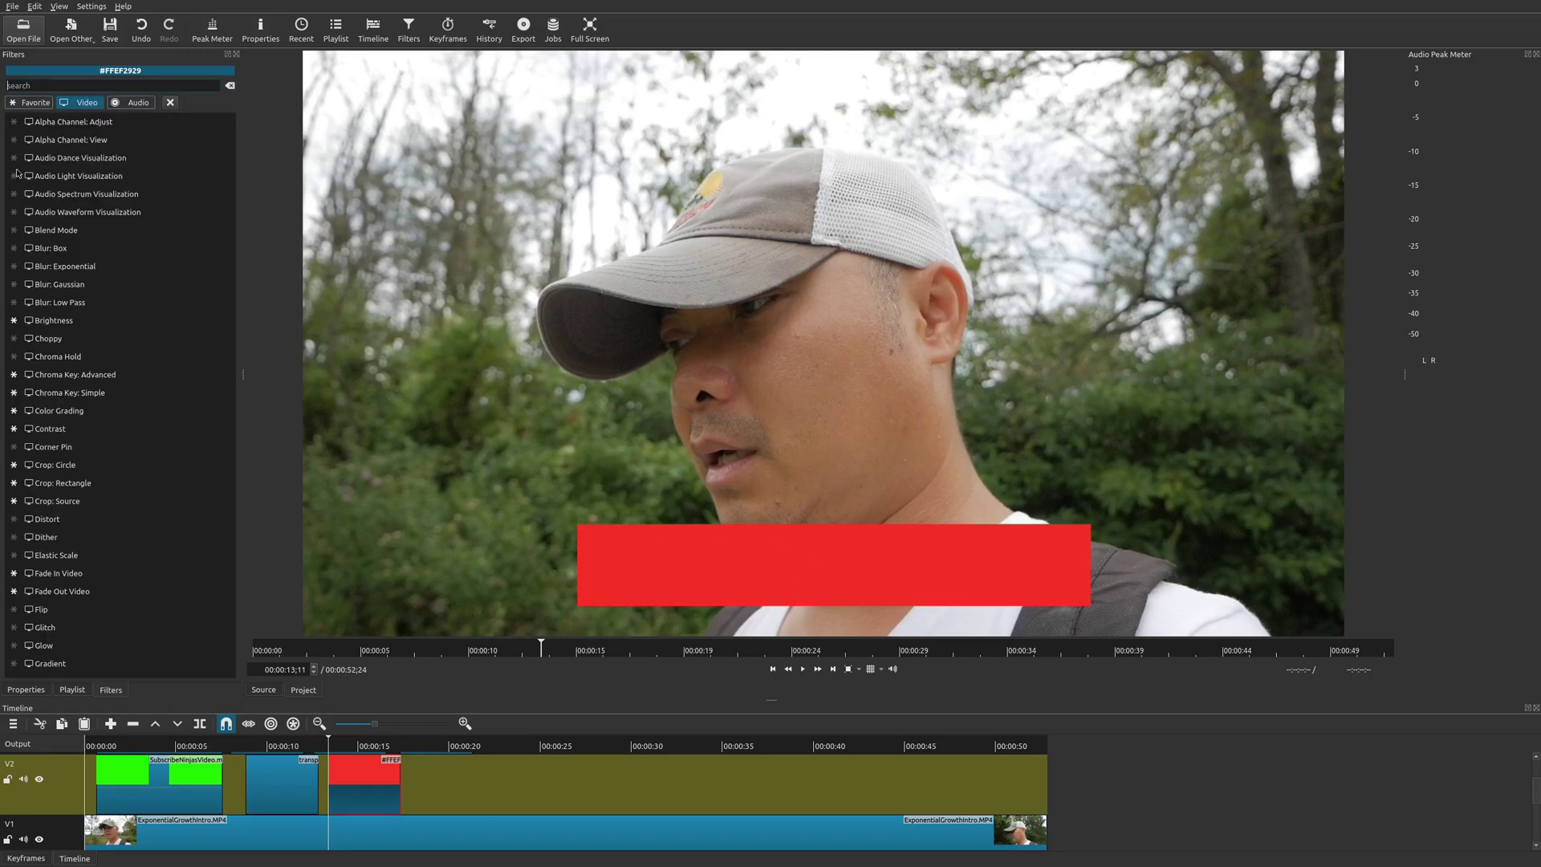
type("tes")
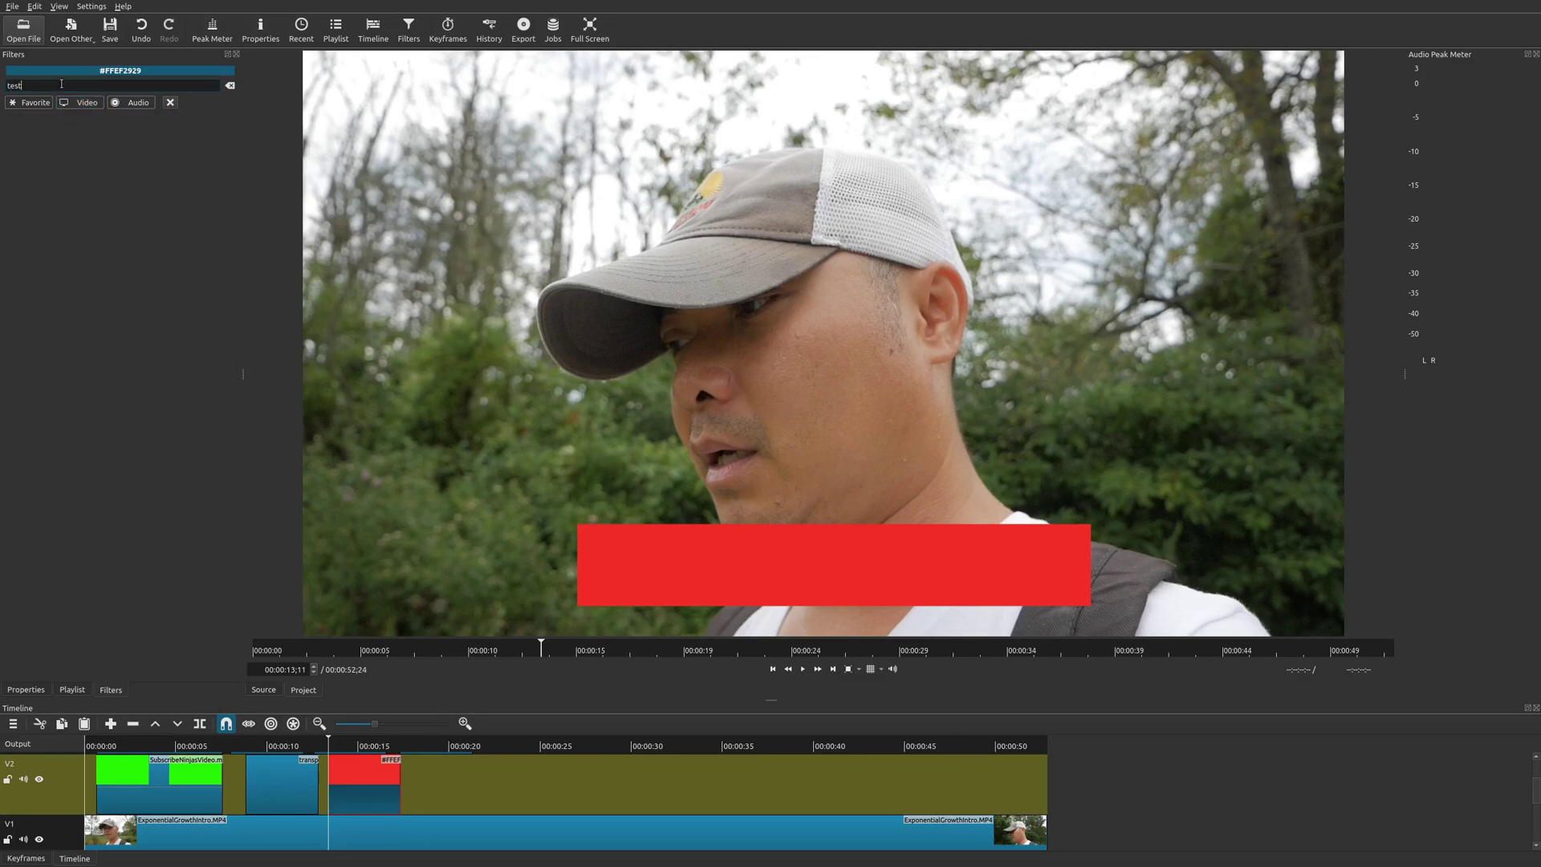
key("BackSpace")
type("xt")
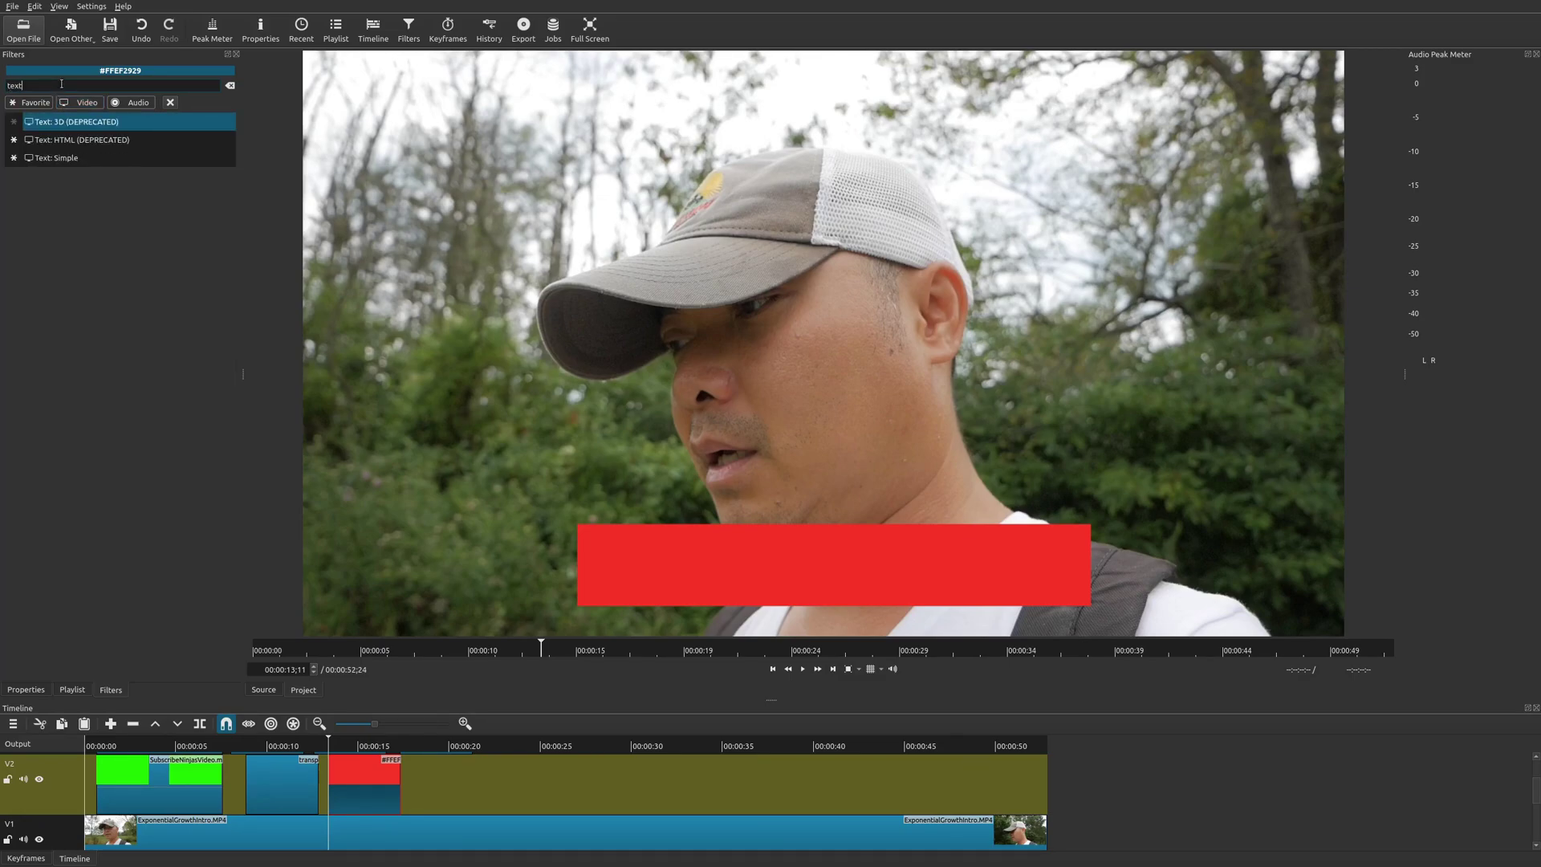
left_click(63, 158)
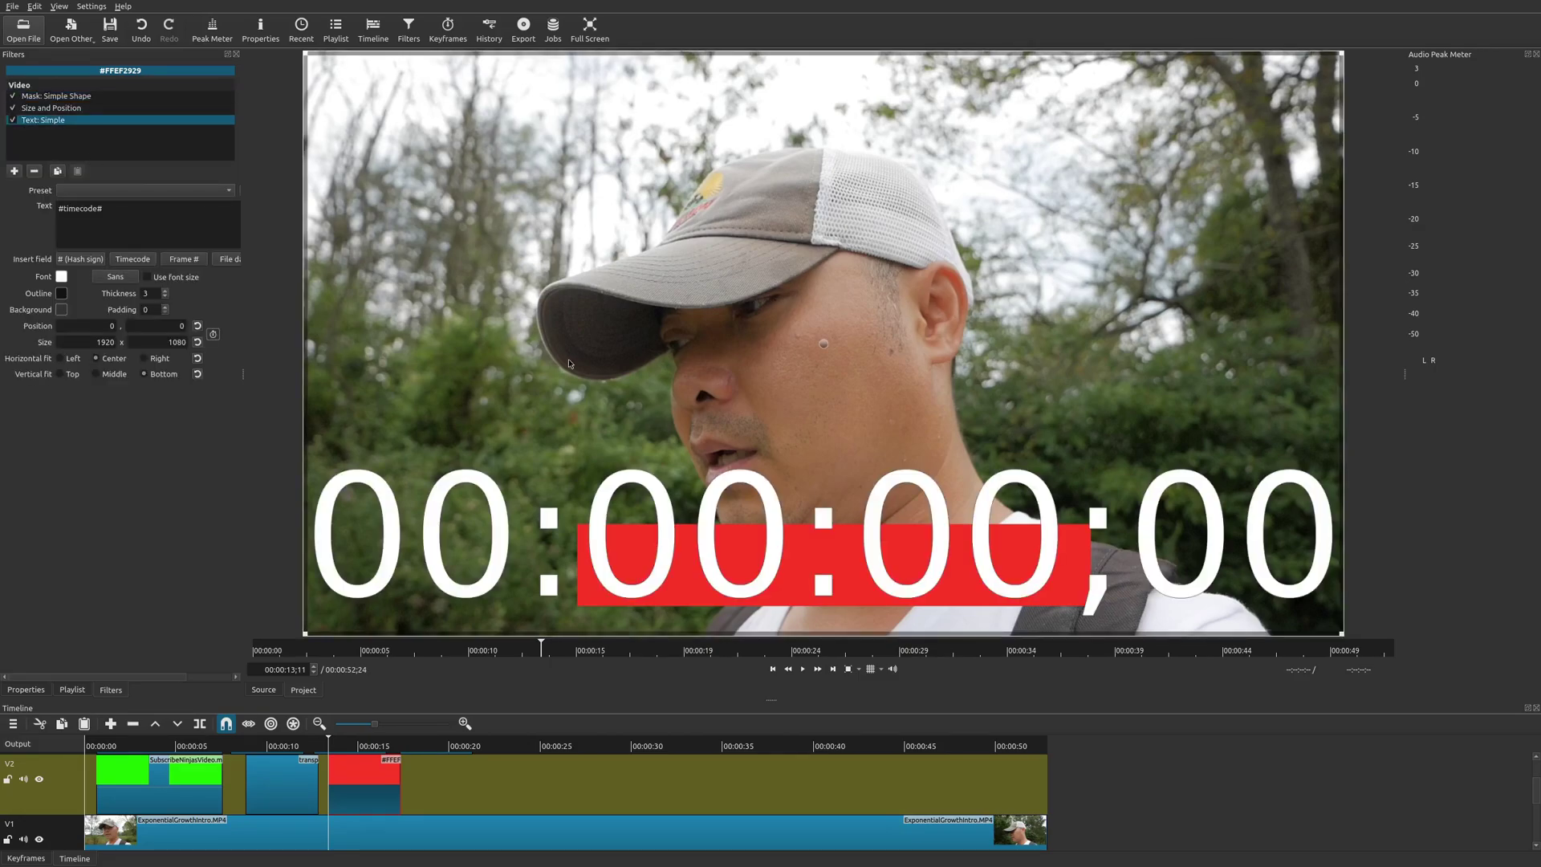
triple_click(115, 206)
type("S")
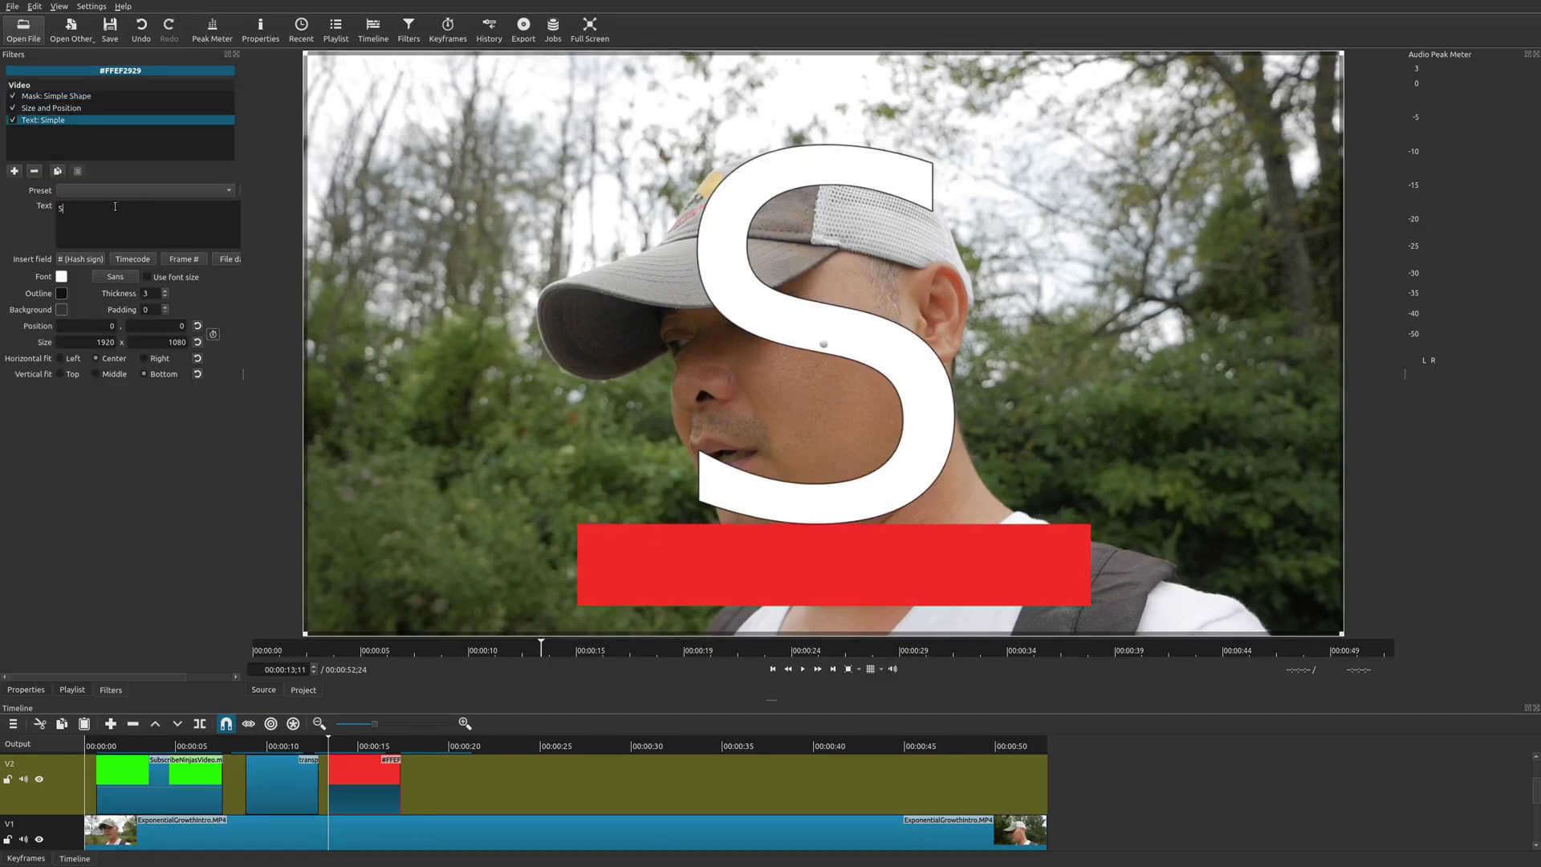
type("UBSCRIBE!")
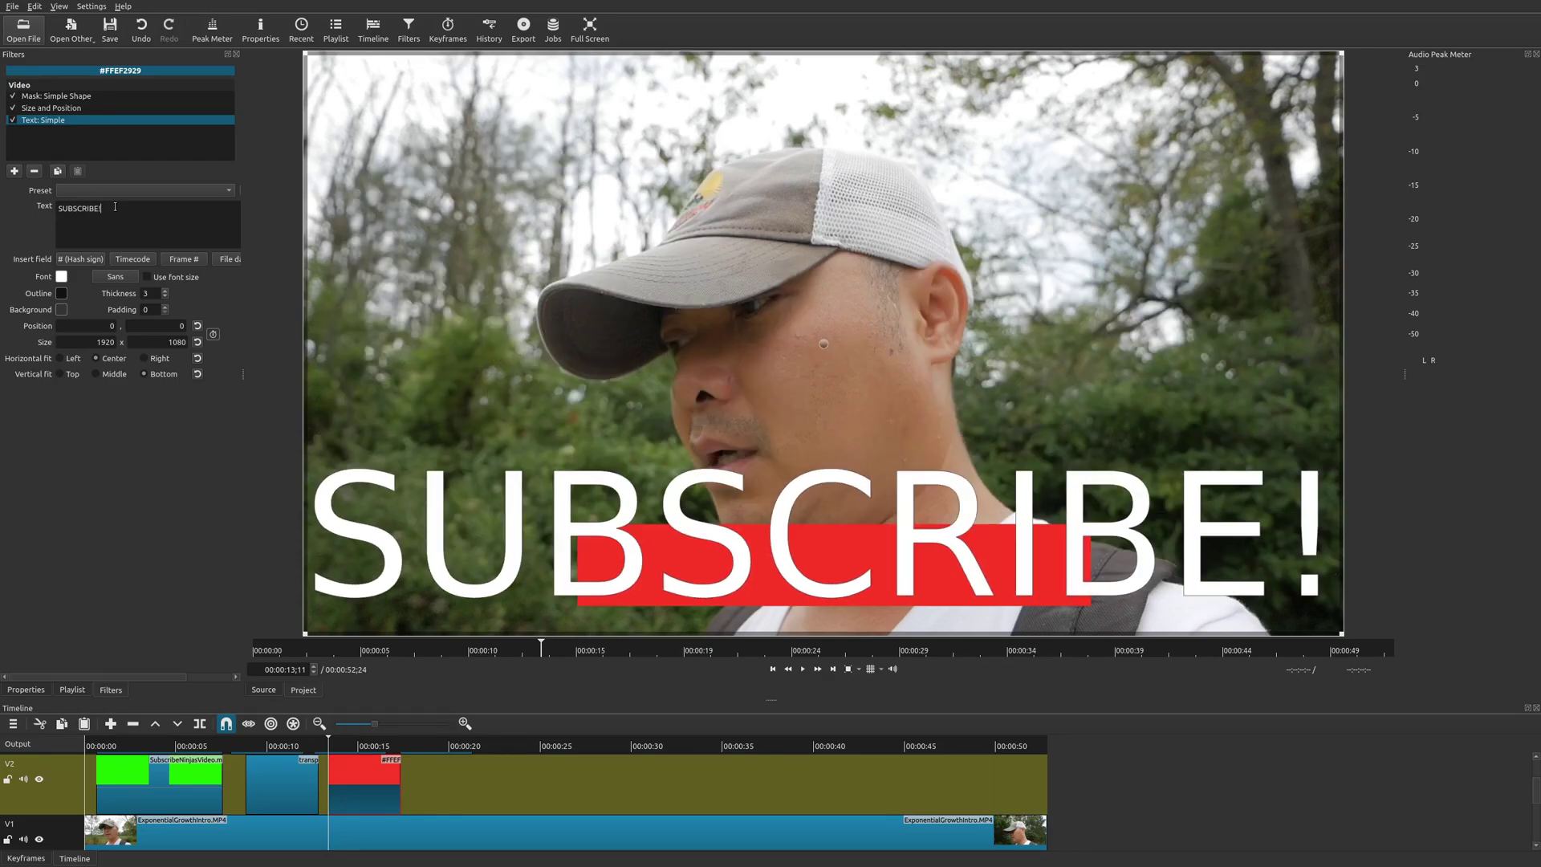
- Fit the SUBSCRIBE! text onto the red bar at 941x361, 509,683, then jump to 00:00:14
left_click_drag(306, 54, 797, 425)
left_click_drag(1072, 530, 827, 510)
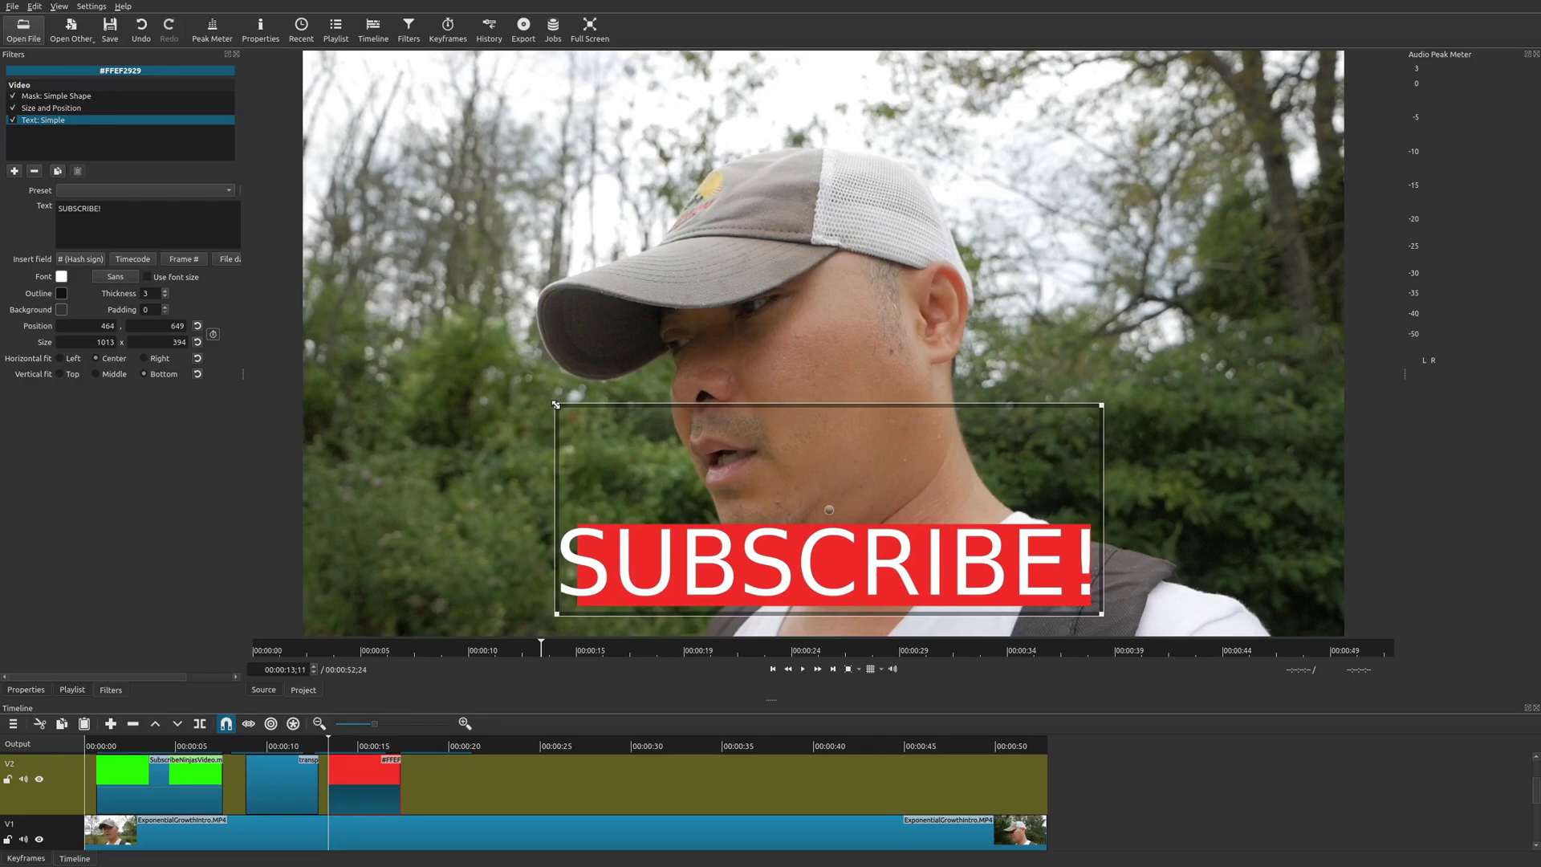
left_click_drag(561, 408, 584, 422)
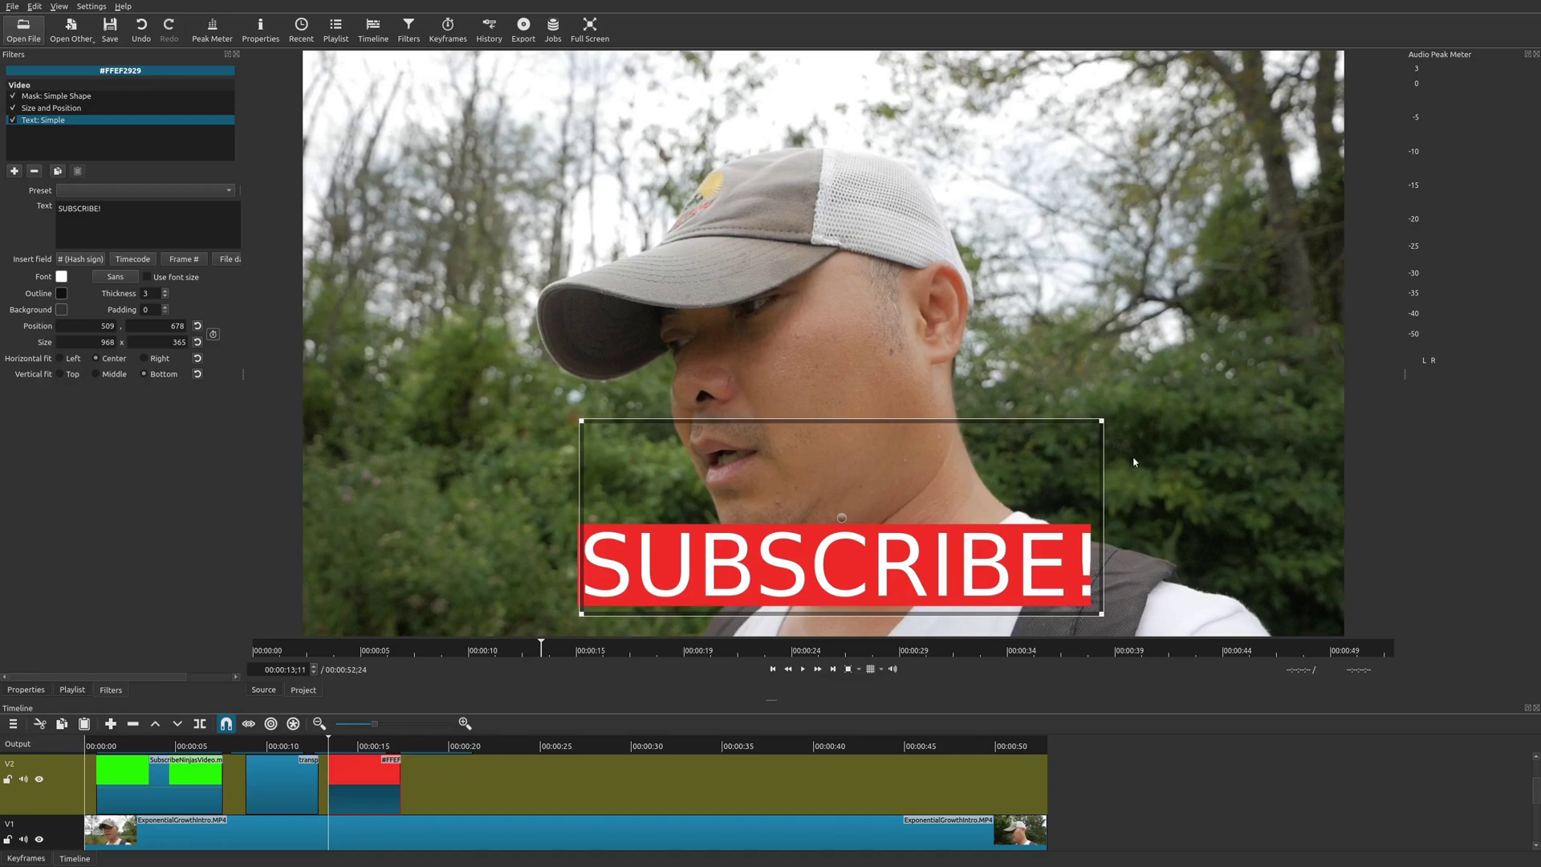
left_click_drag(1103, 420, 1085, 427)
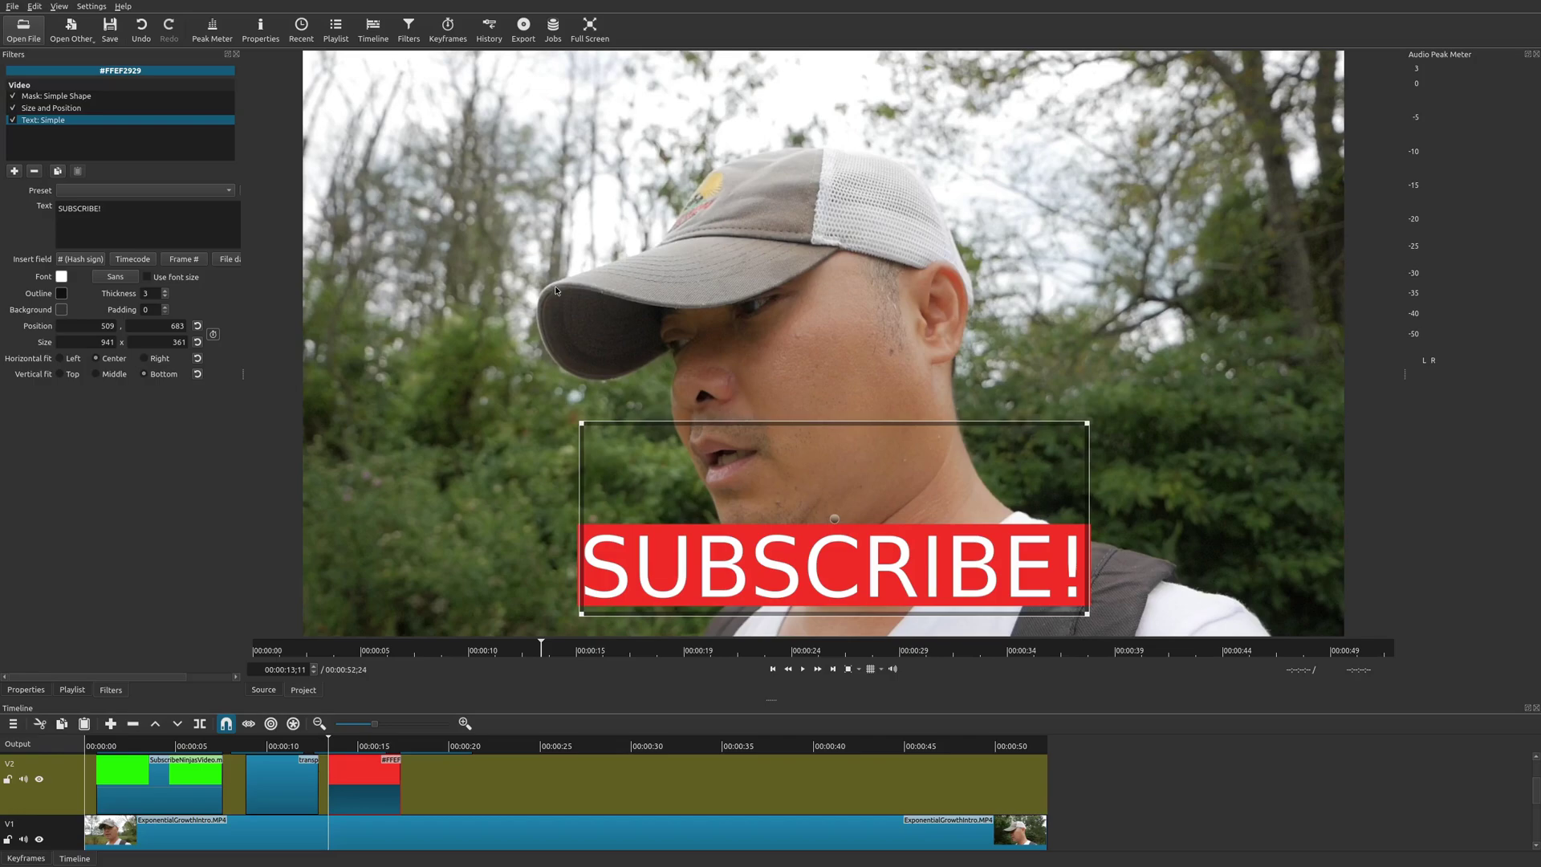
left_click(393, 837)
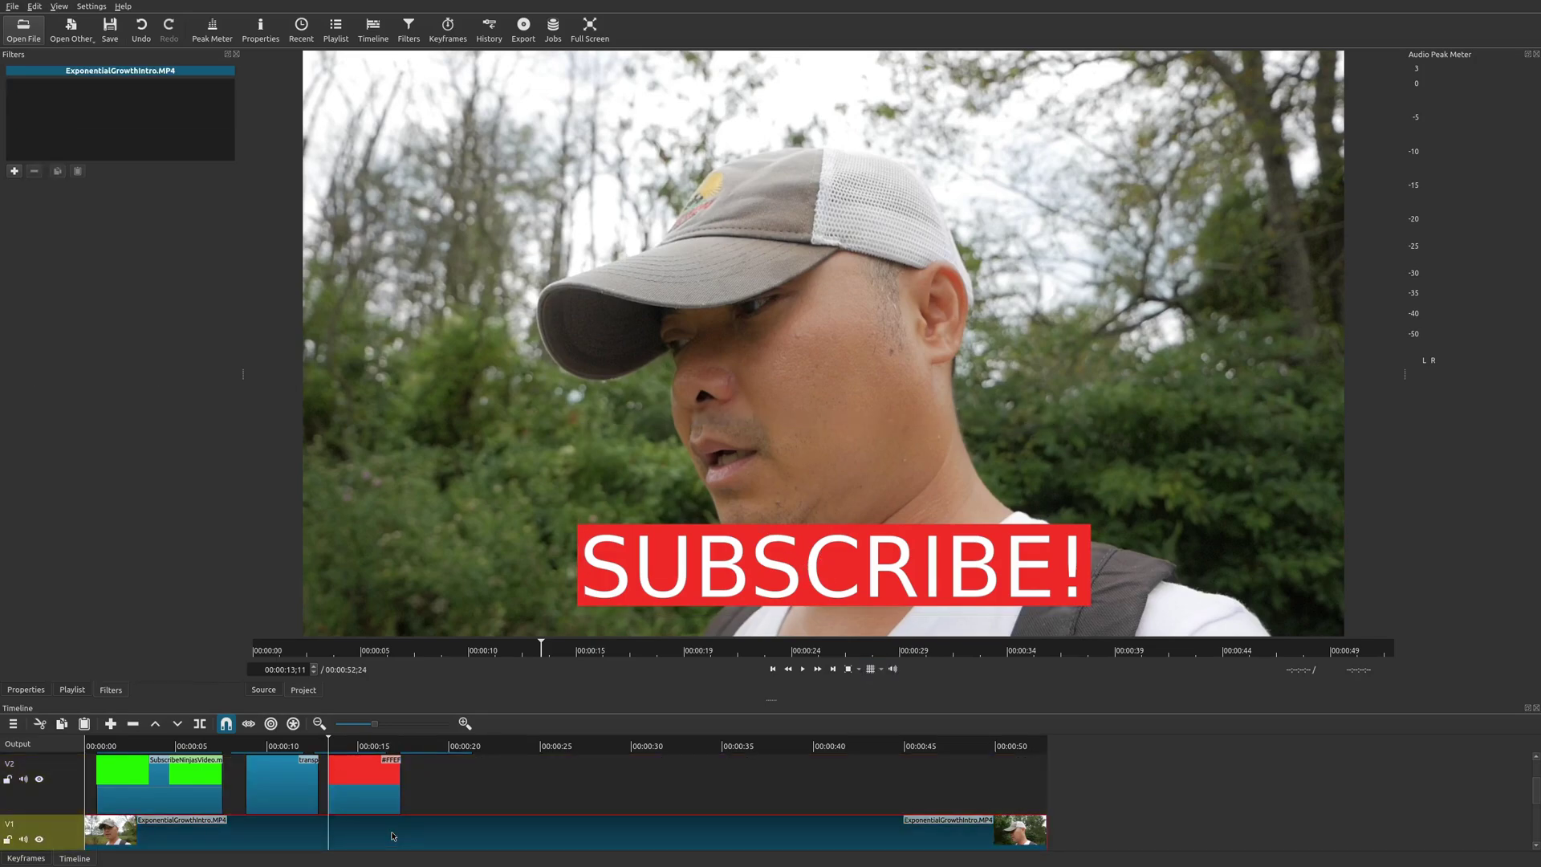
left_click(346, 742)
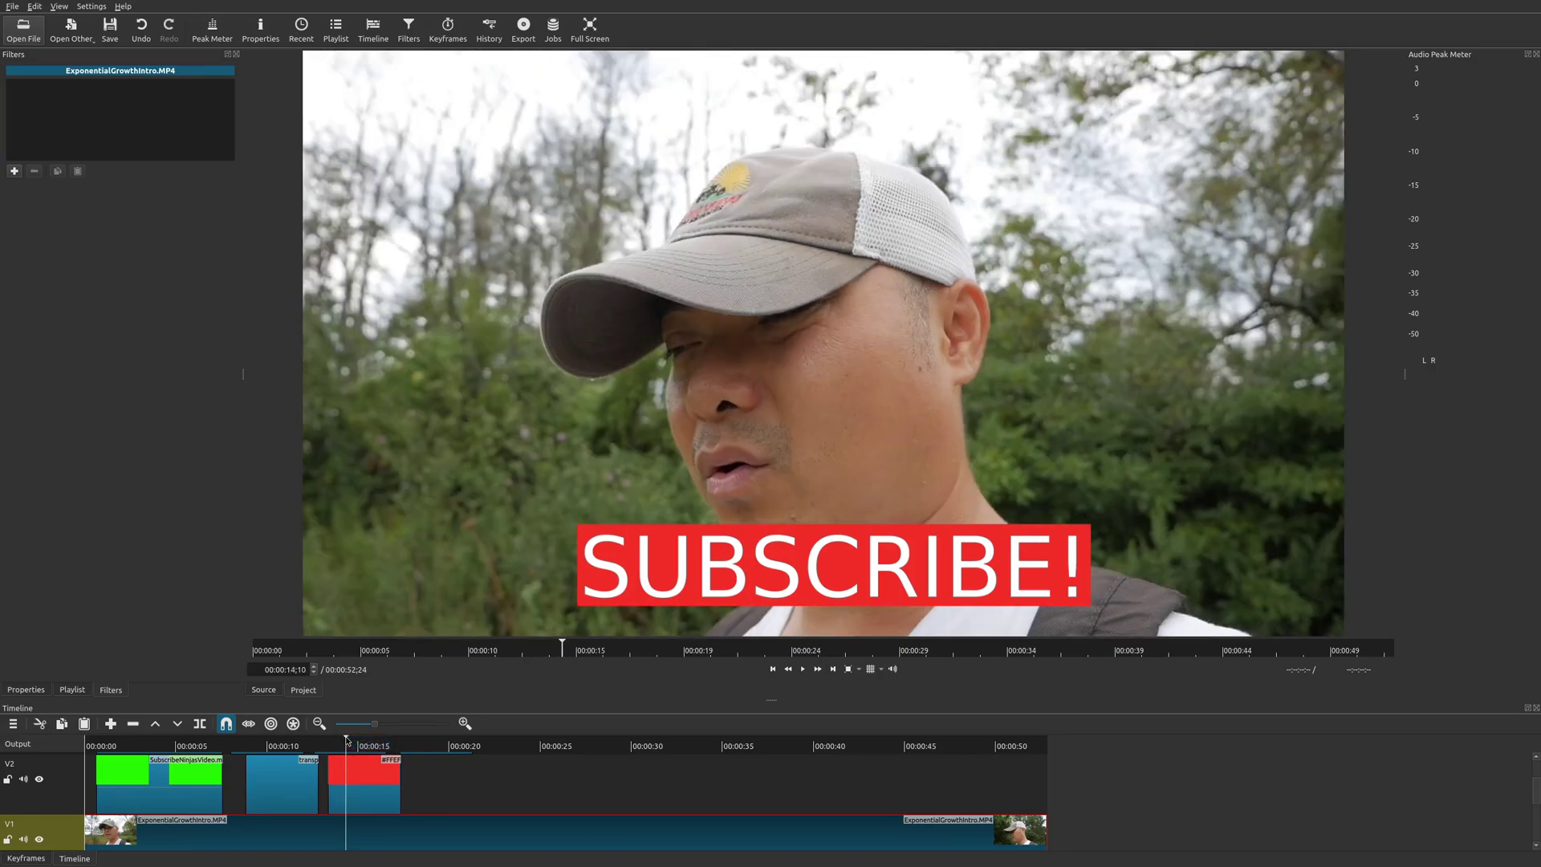